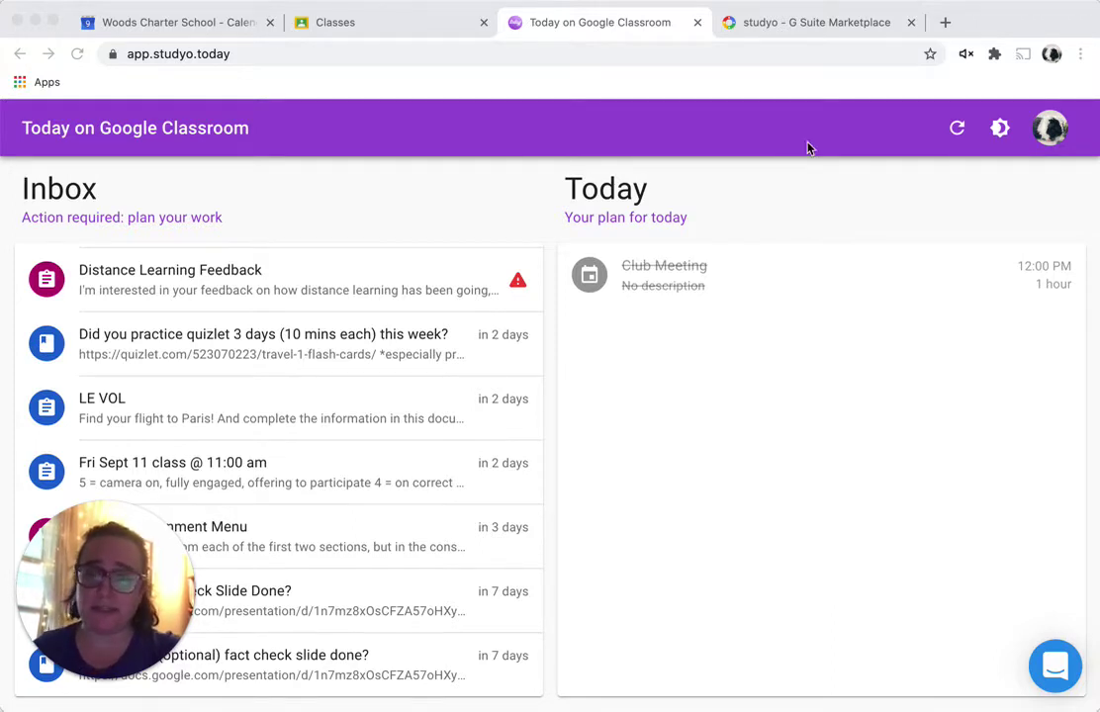
Switch to the 'studyo - G Suite Marketplace' results, where Studyo Today shows as installed.
left_click(805, 24)
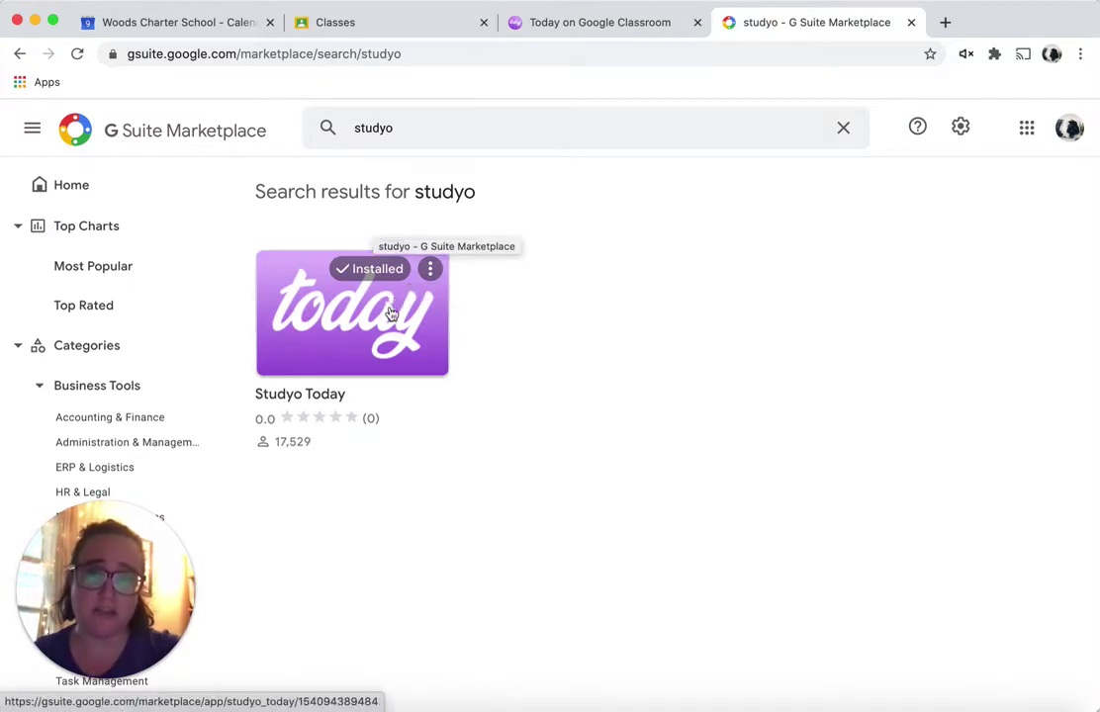
Go back to Today on Google Classroom and browse the Inbox assignments list.
left_click(629, 27)
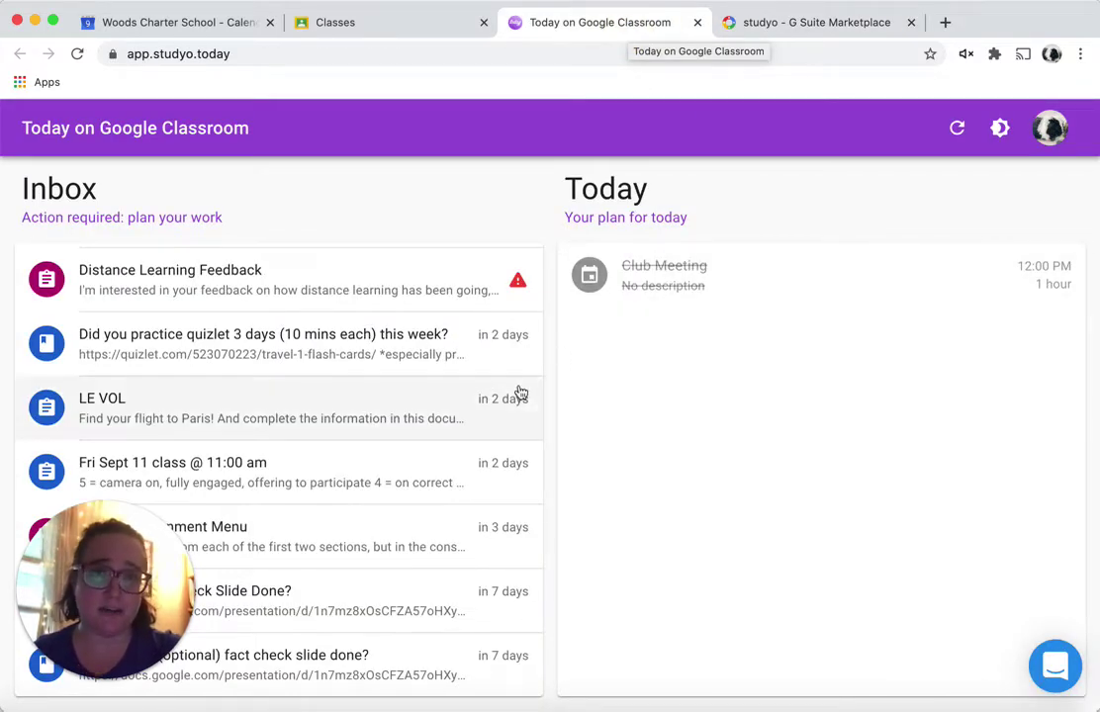
scroll(520, 393, "down", 2)
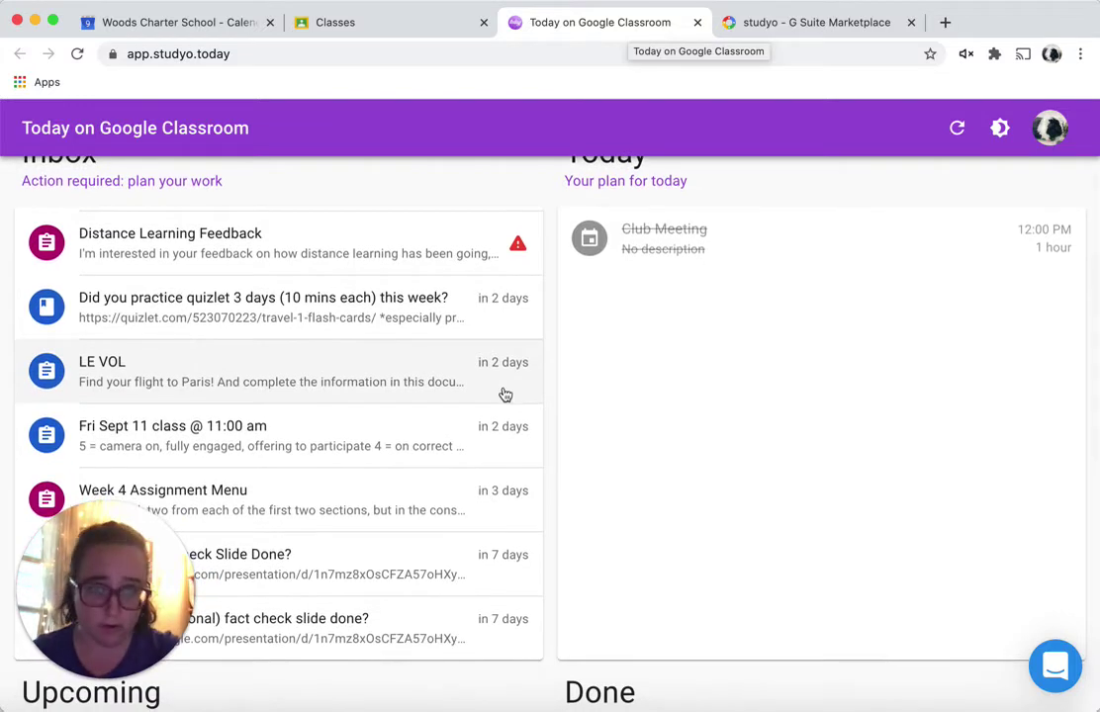
scroll(495, 444, "down", 1)
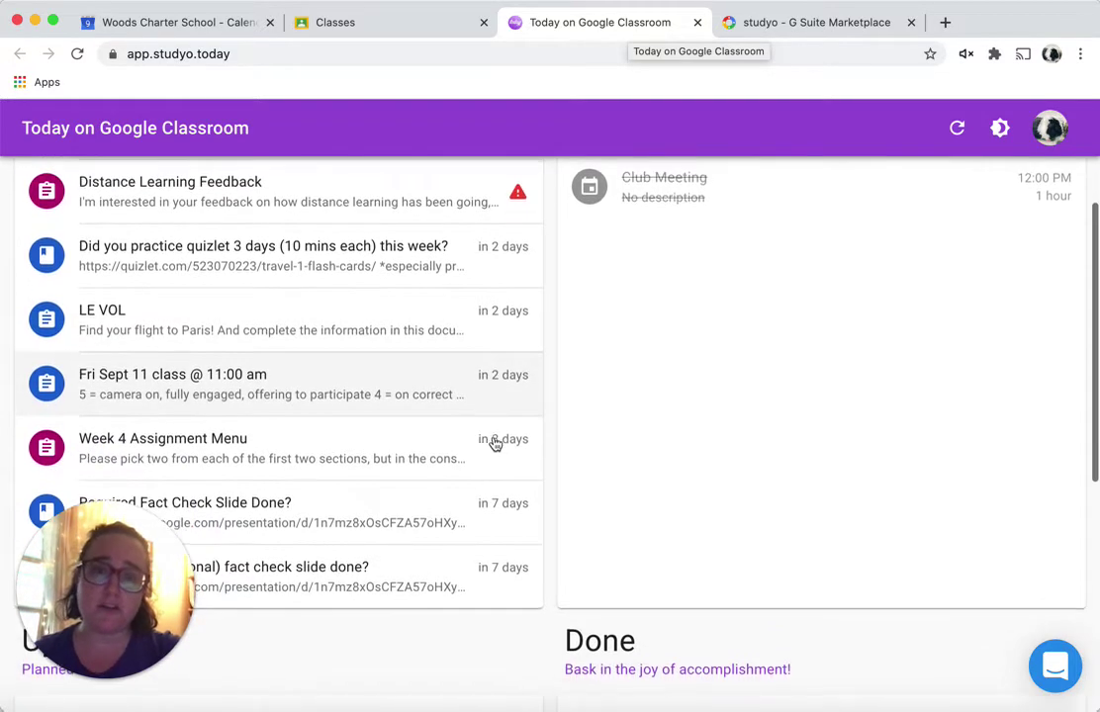
scroll(495, 444, "up", 2)
scroll(495, 444, "down", 1)
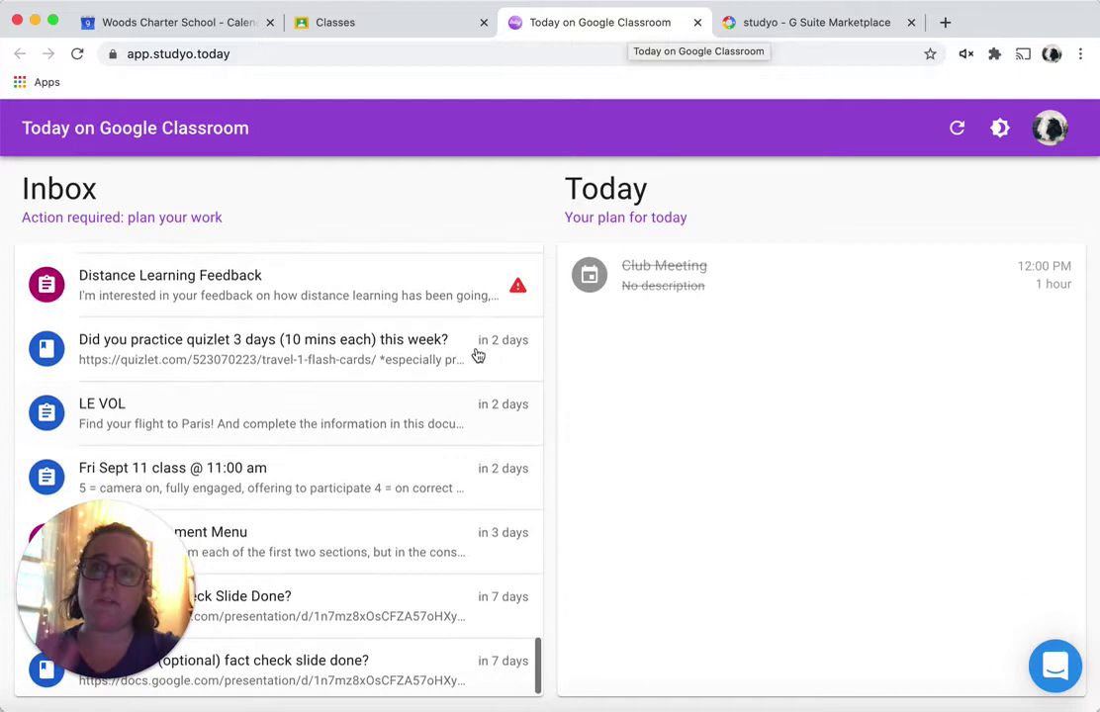
scroll(436, 443, "up", 1)
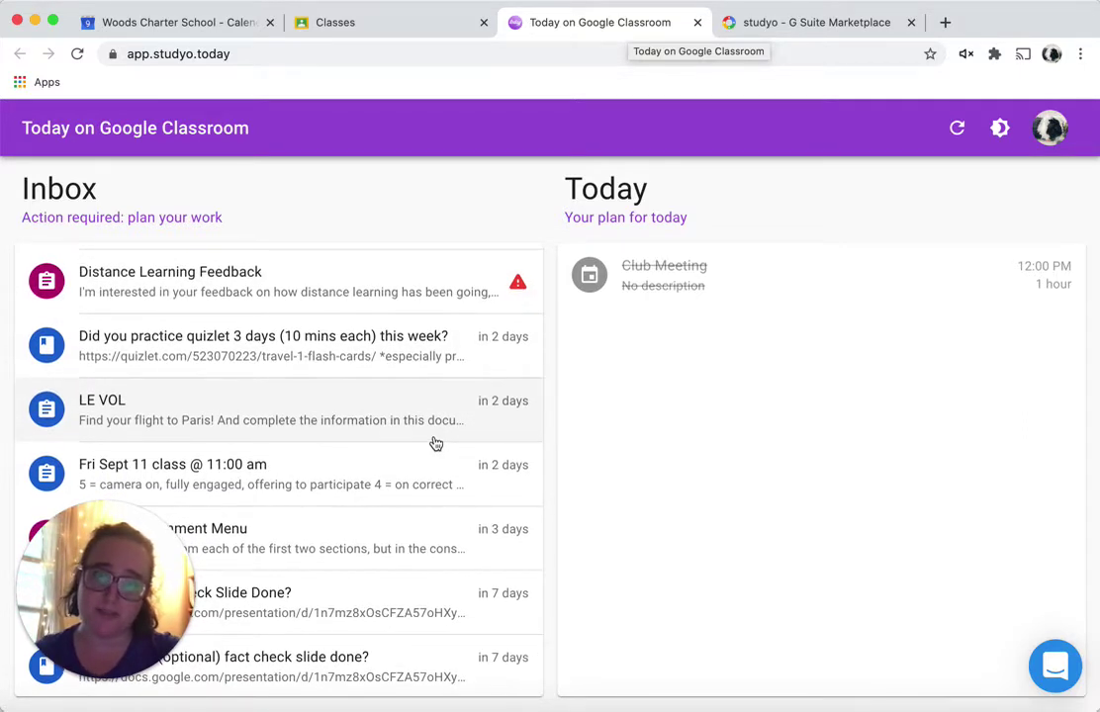
scroll(448, 388, "up", 10)
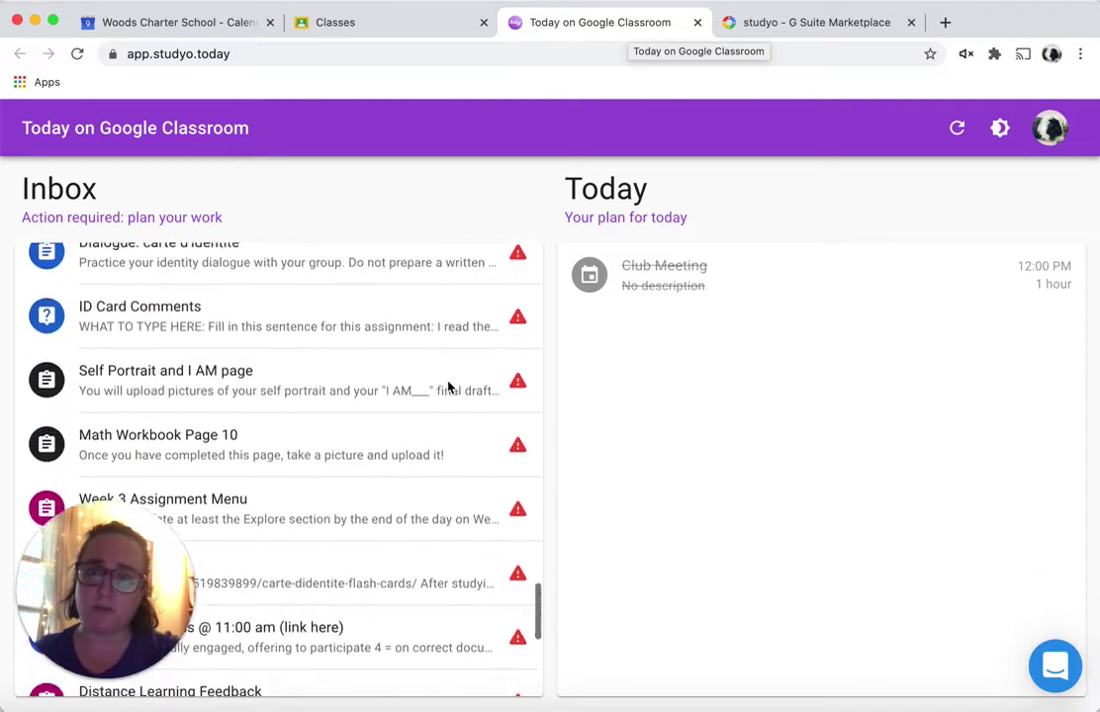
scroll(448, 388, "down", 6)
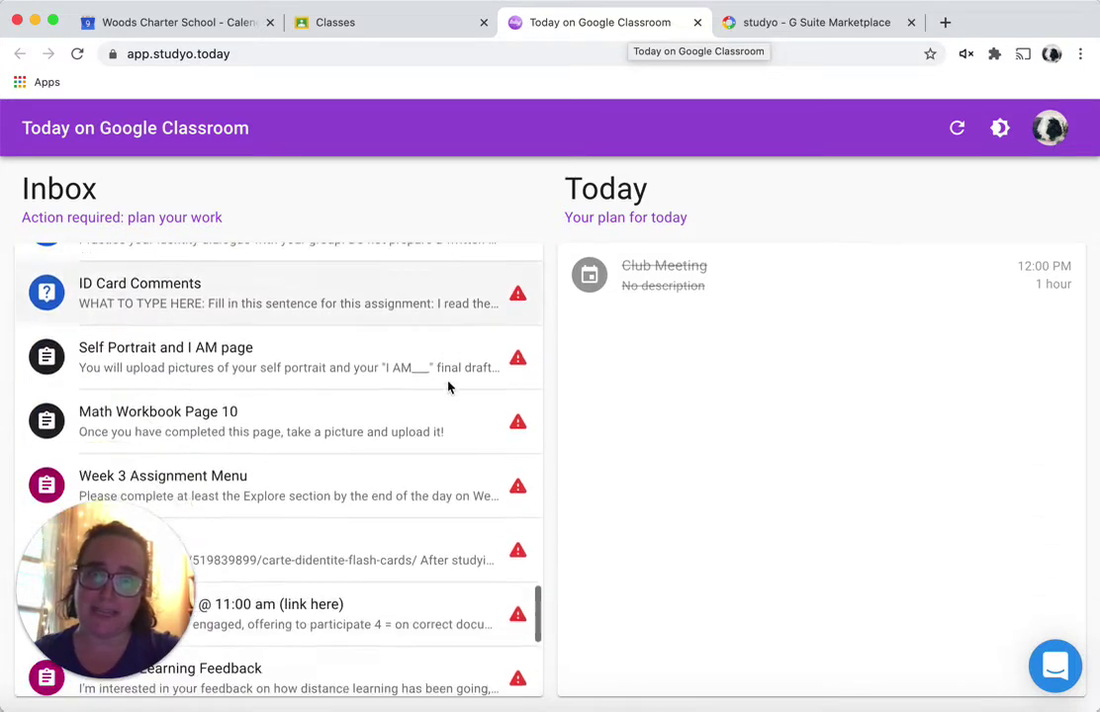
scroll(448, 388, "down", 2)
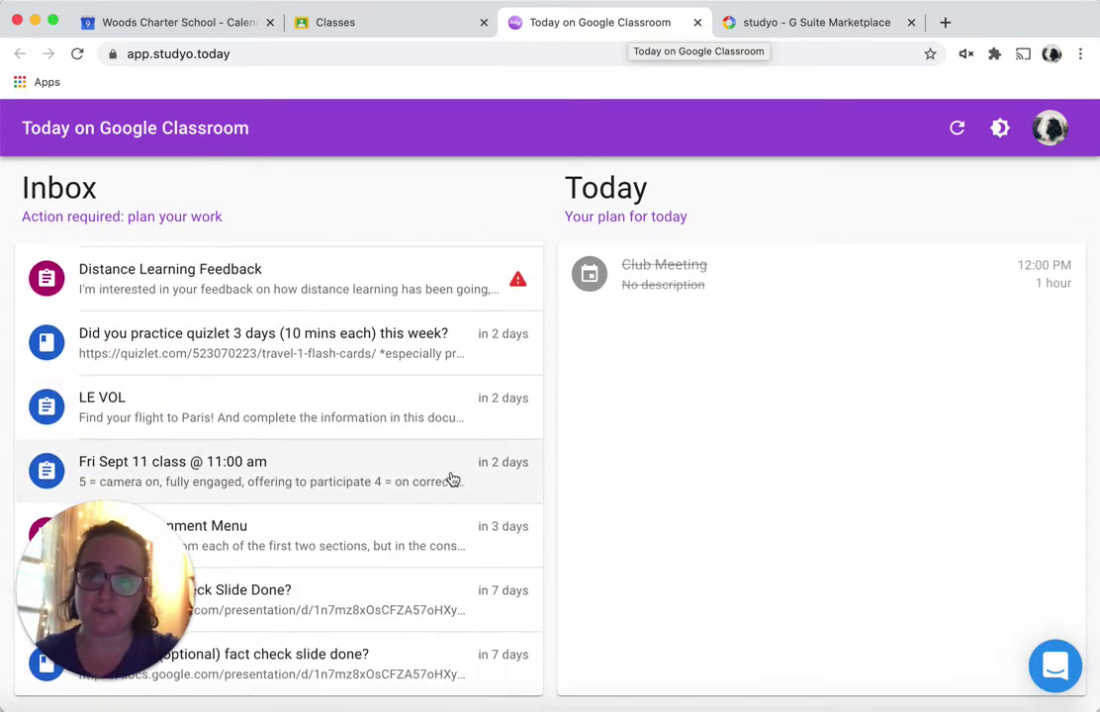
scroll(452, 481, "down", 1)
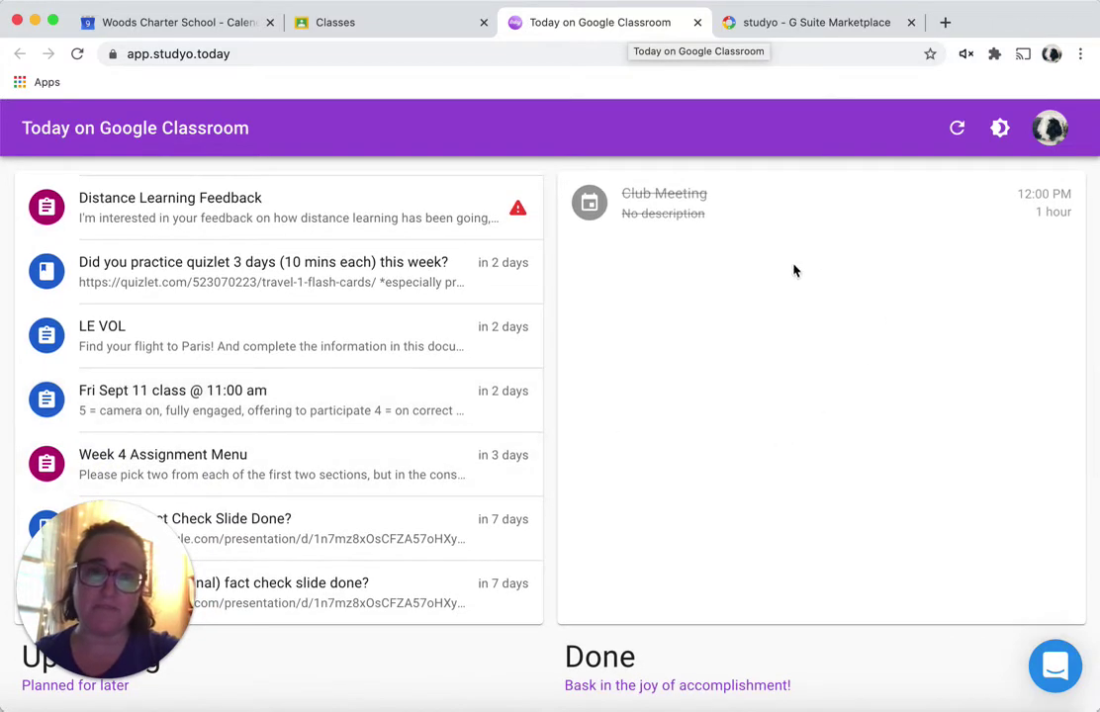
scroll(759, 325, "up", 1)
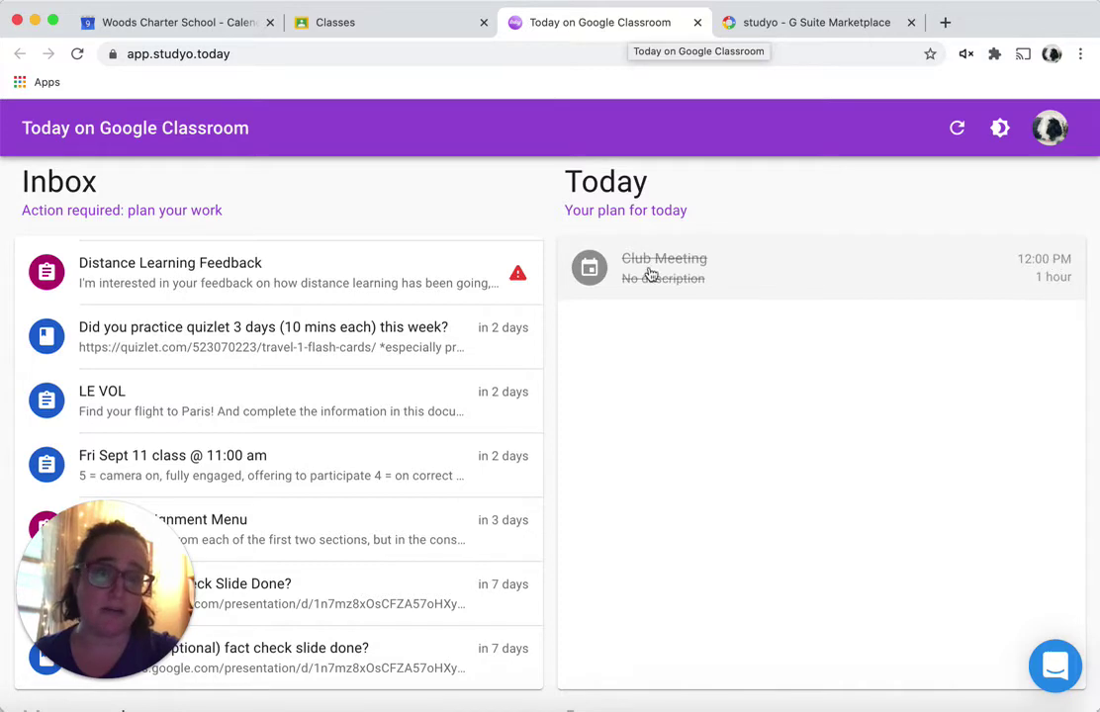
scroll(681, 294, "down", 10)
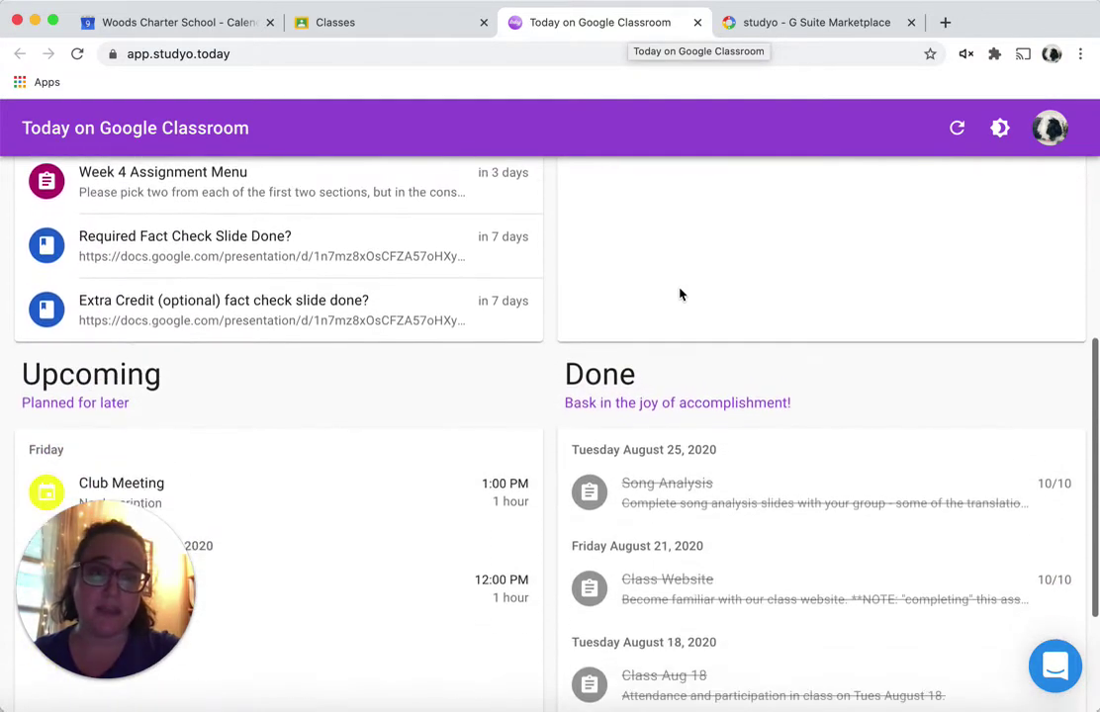
scroll(681, 292, "down", 2)
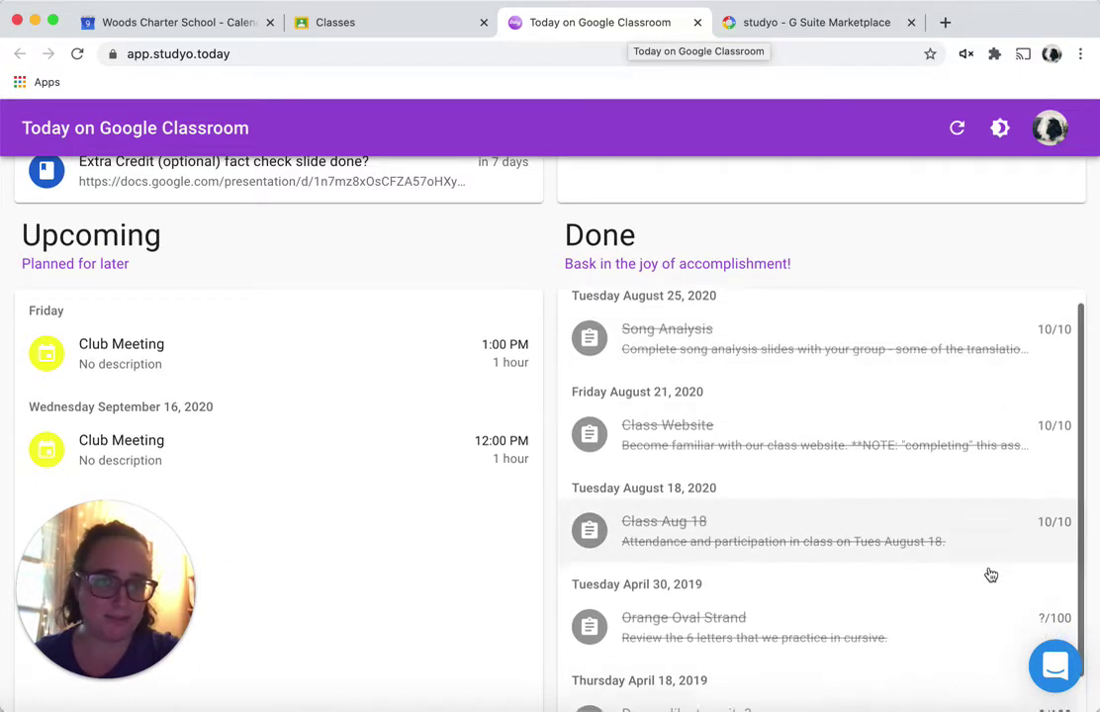
scroll(987, 574, "down", 3)
scroll(554, 403, "down", 1)
scroll(432, 375, "down", 1)
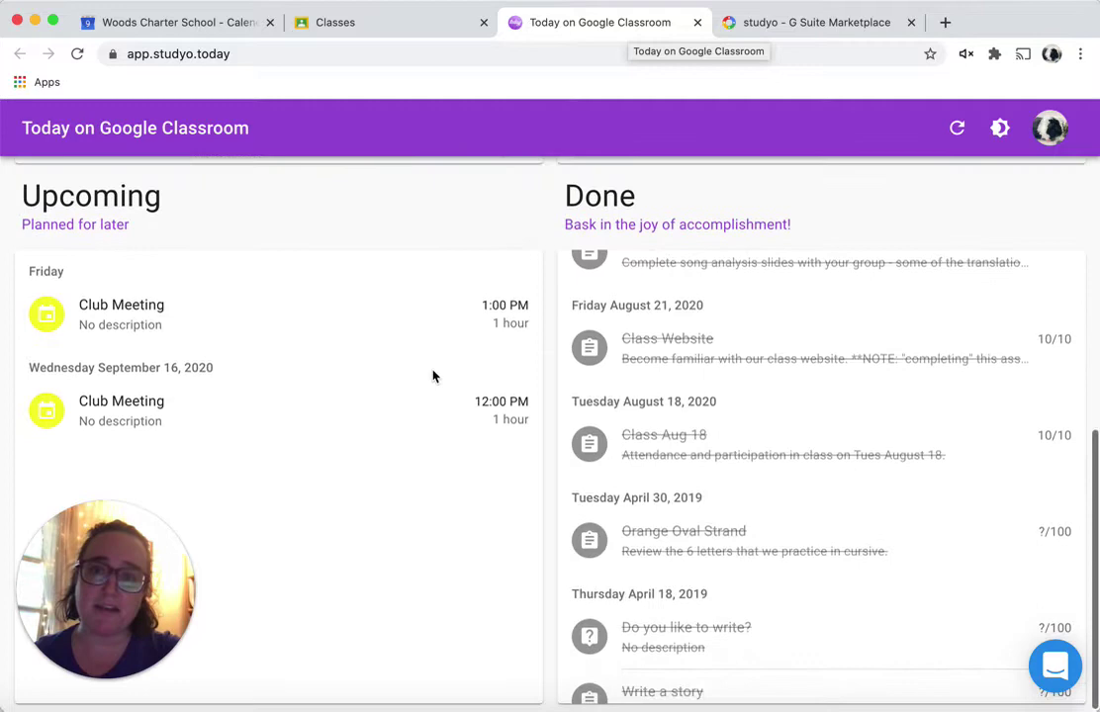
scroll(412, 352, "up", 5)
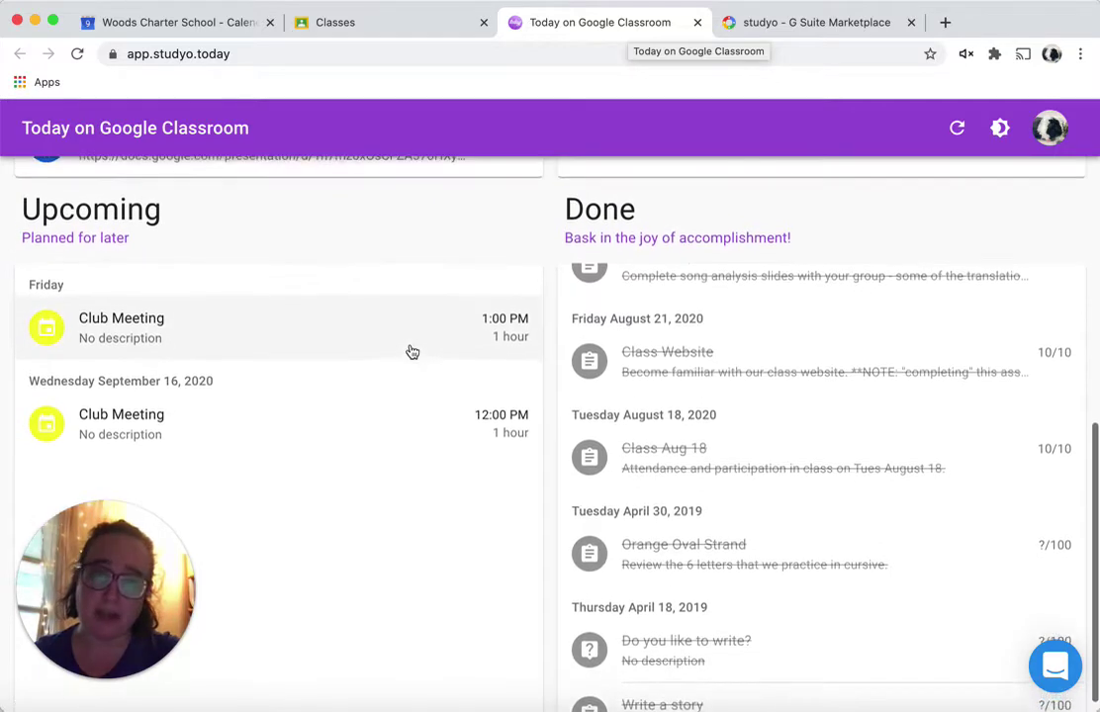
scroll(412, 352, "up", 3)
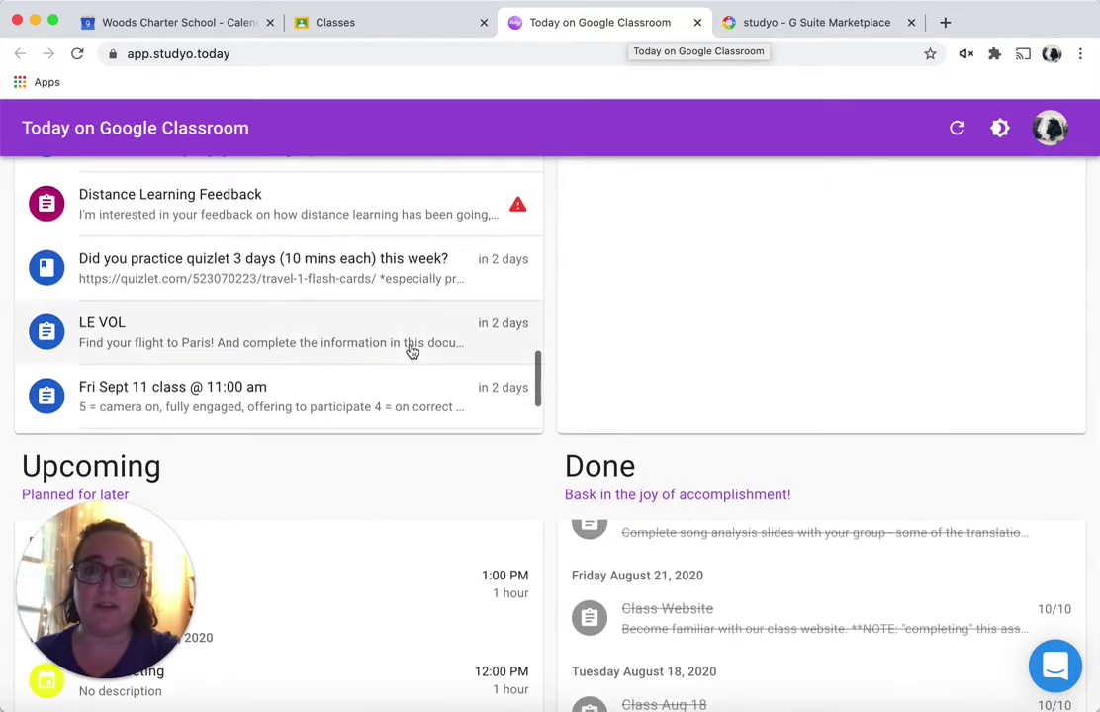
scroll(424, 343, "down", 2)
scroll(785, 341, "up", 4)
scroll(785, 340, "up", 2)
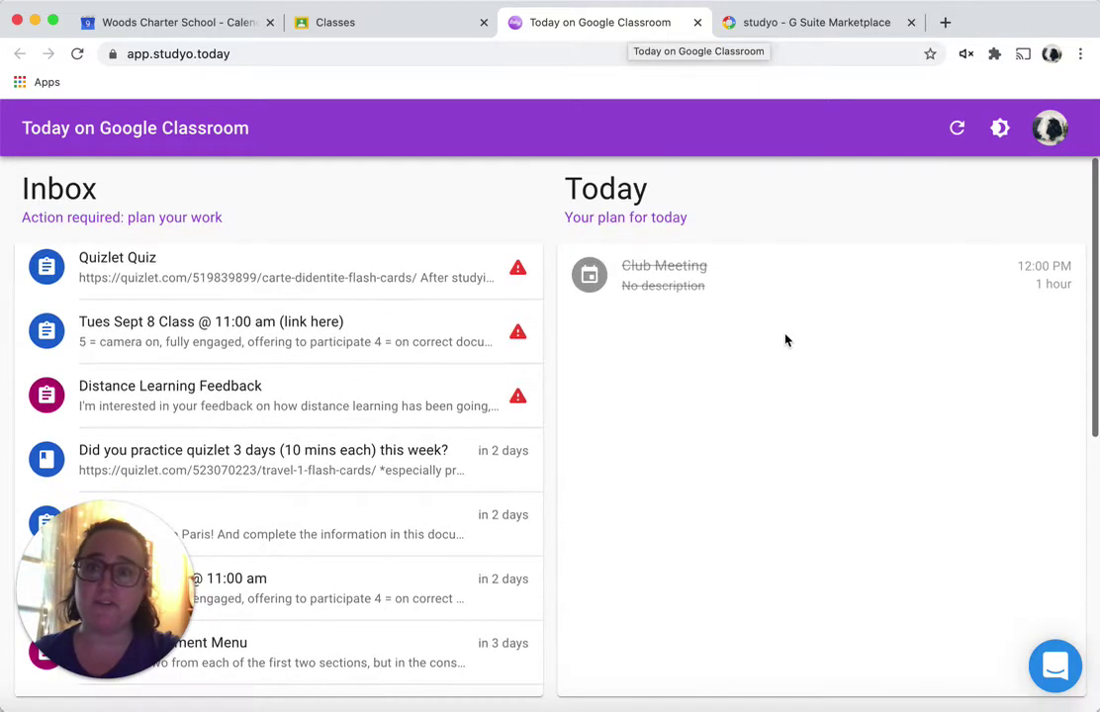
scroll(306, 435, "down", 3)
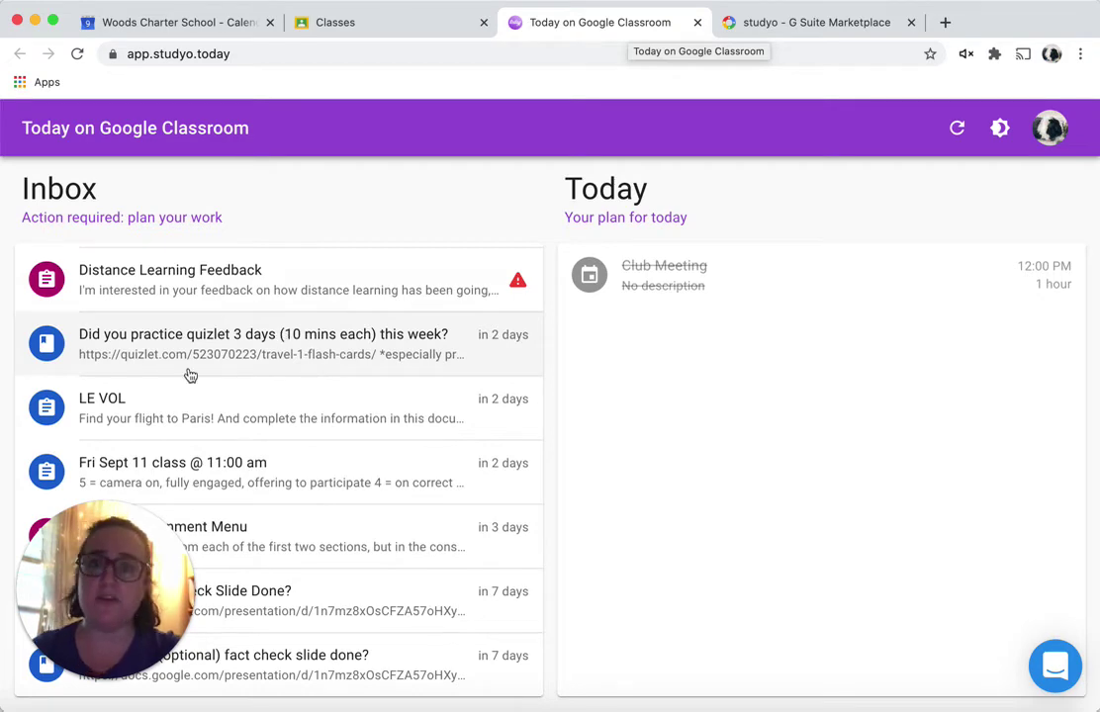
Open the quizlet practice assignment and give it 30 minutes of work.
left_click(250, 346)
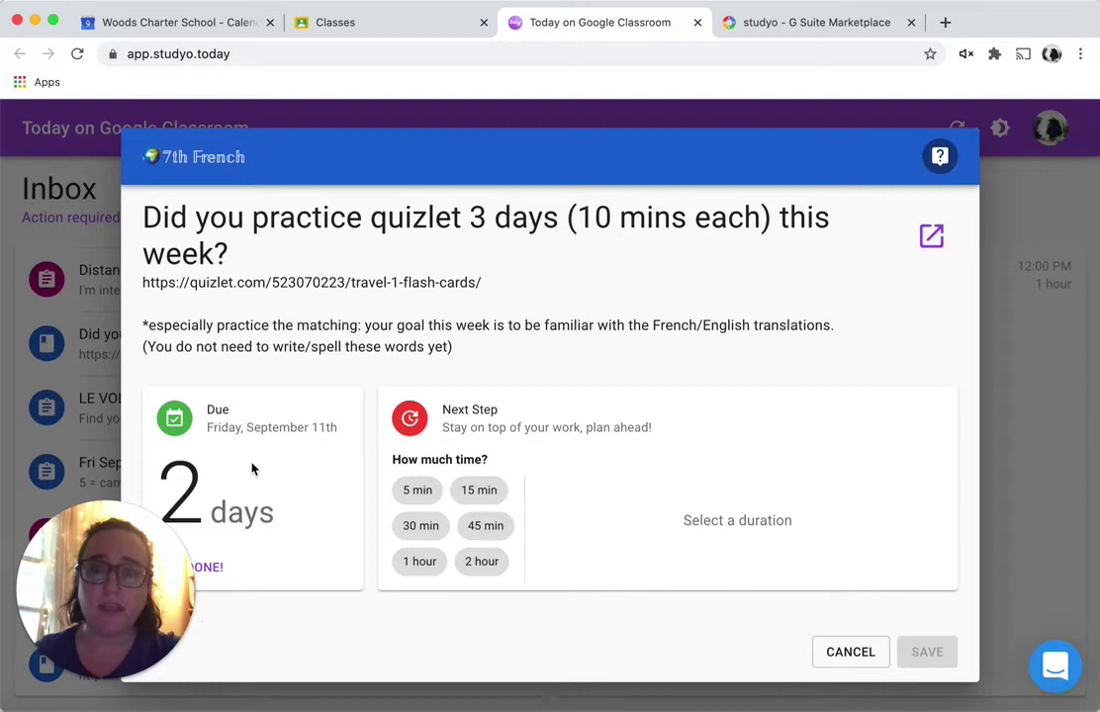
scroll(253, 468, "down", 1)
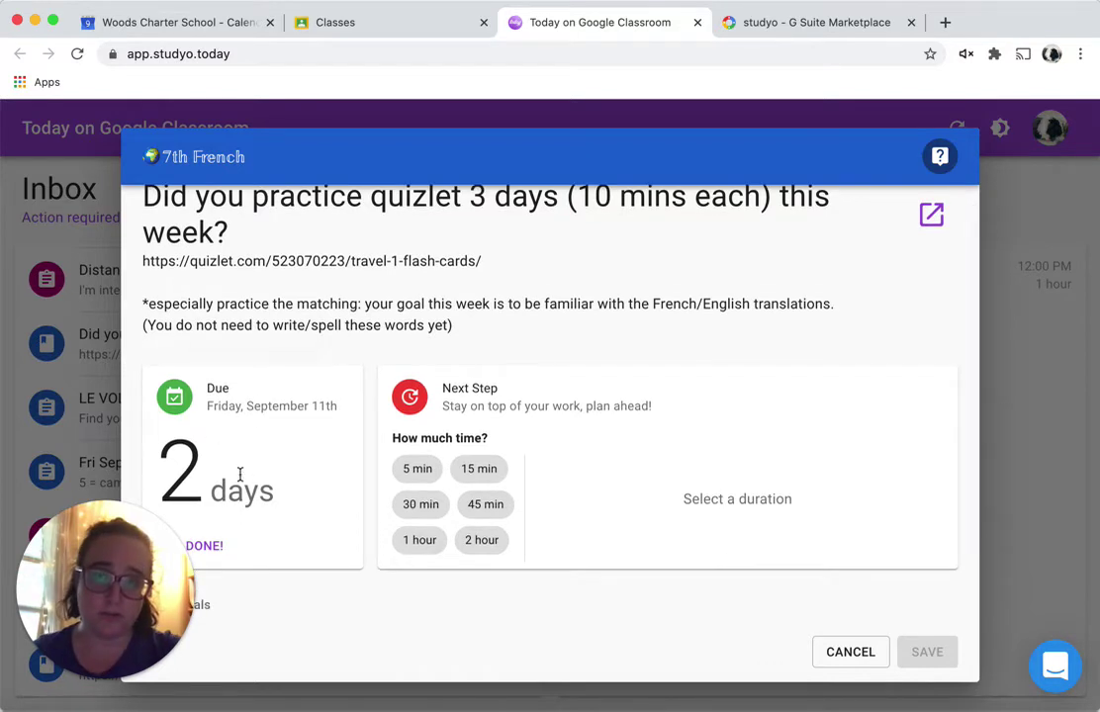
scroll(240, 474, "down", 1)
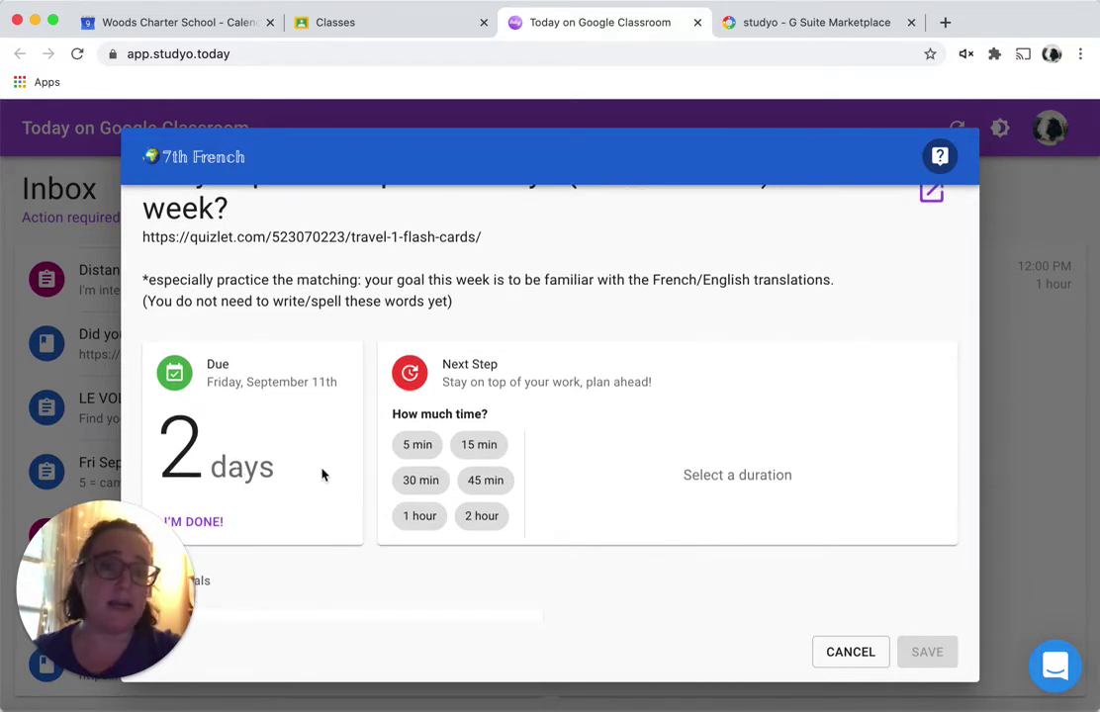
left_click(420, 485)
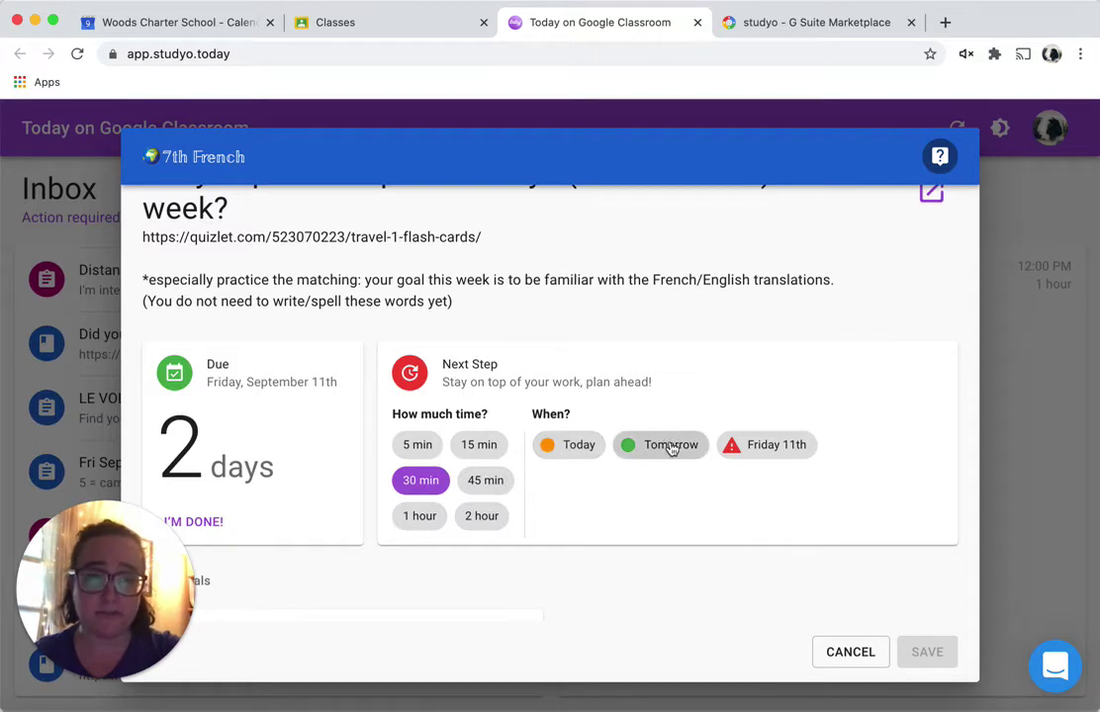
Schedule the quizlet work for today at 4:00 PM instead of Friday 11th, and save.
left_click(776, 445)
scroll(641, 396, "down", 2)
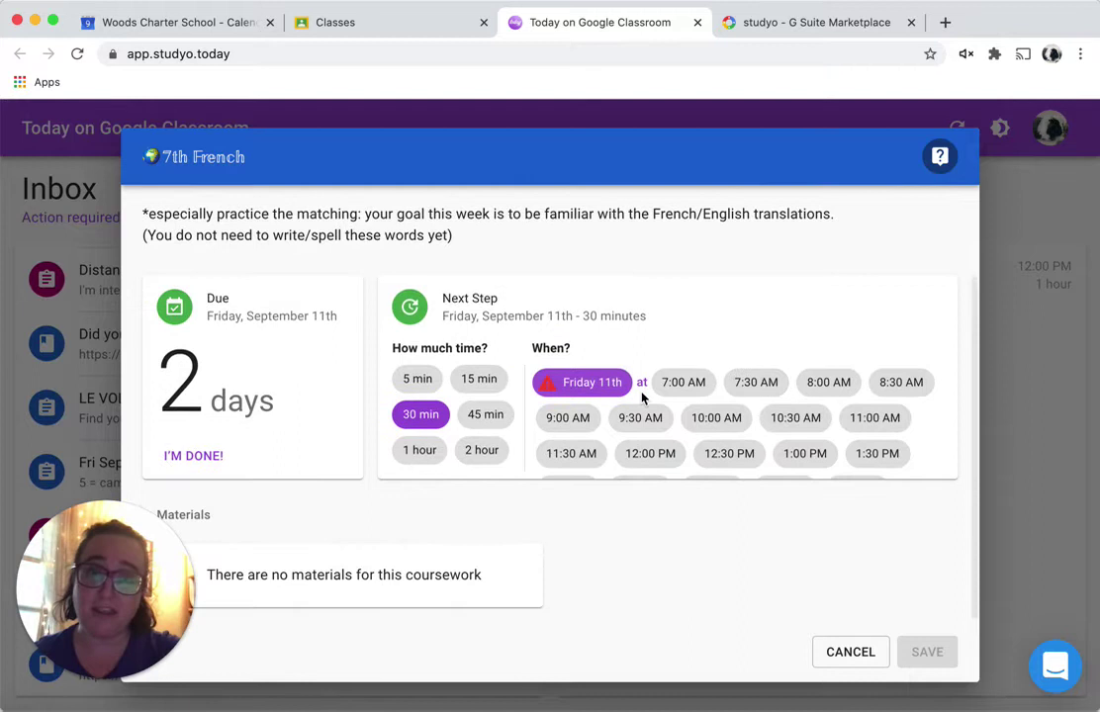
scroll(599, 419, "up", 1)
scroll(600, 419, "down", 1)
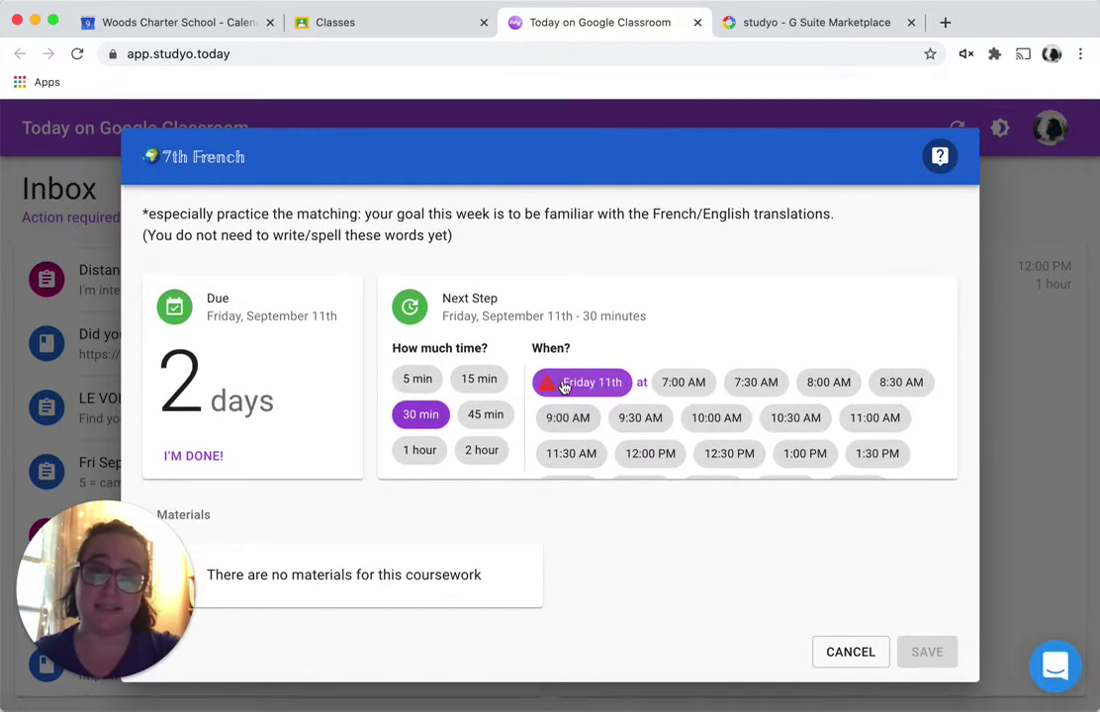
left_click(564, 385)
left_click(570, 385)
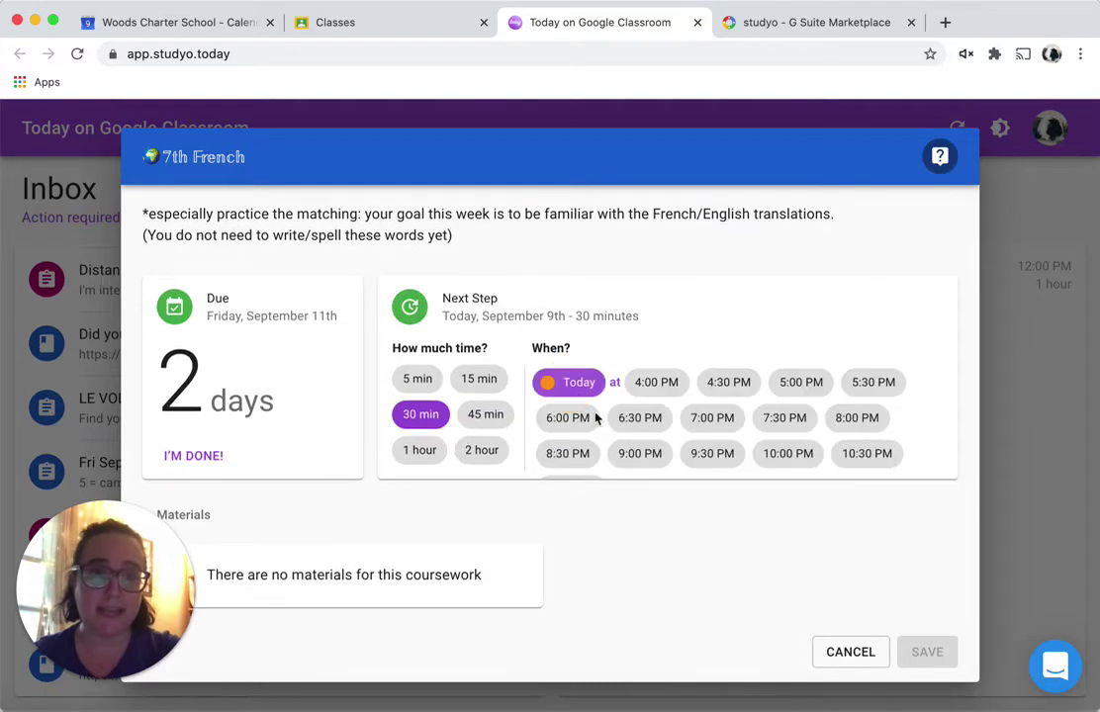
scroll(651, 418, "down", 1)
scroll(633, 417, "up", 1)
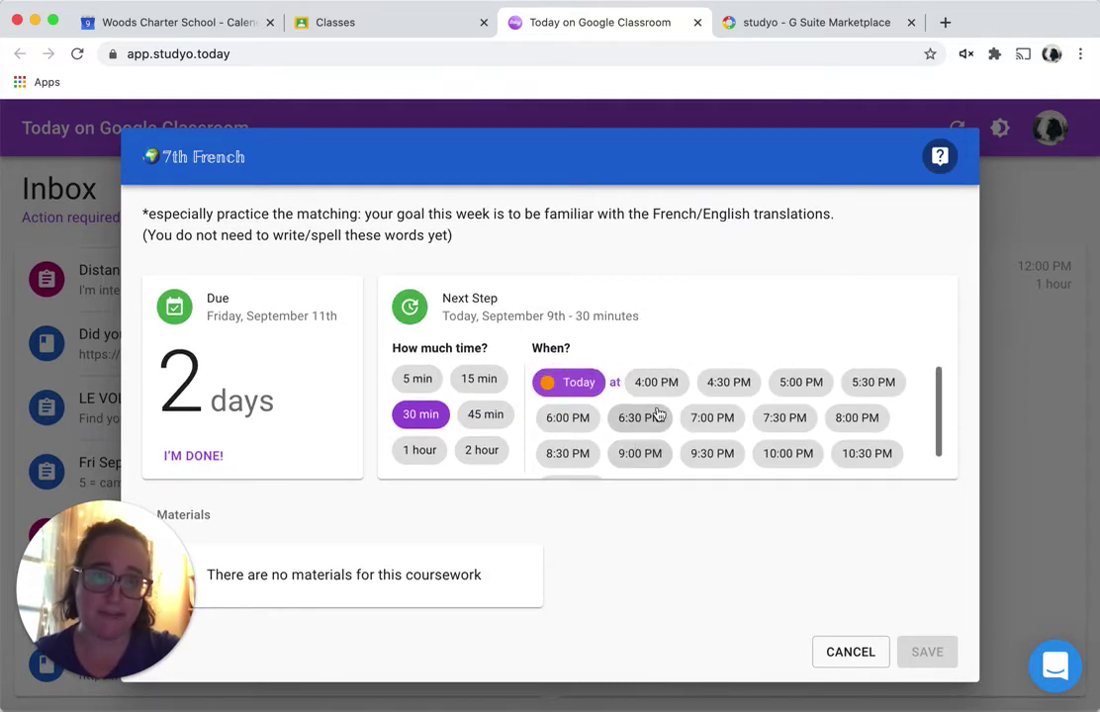
left_click(659, 383)
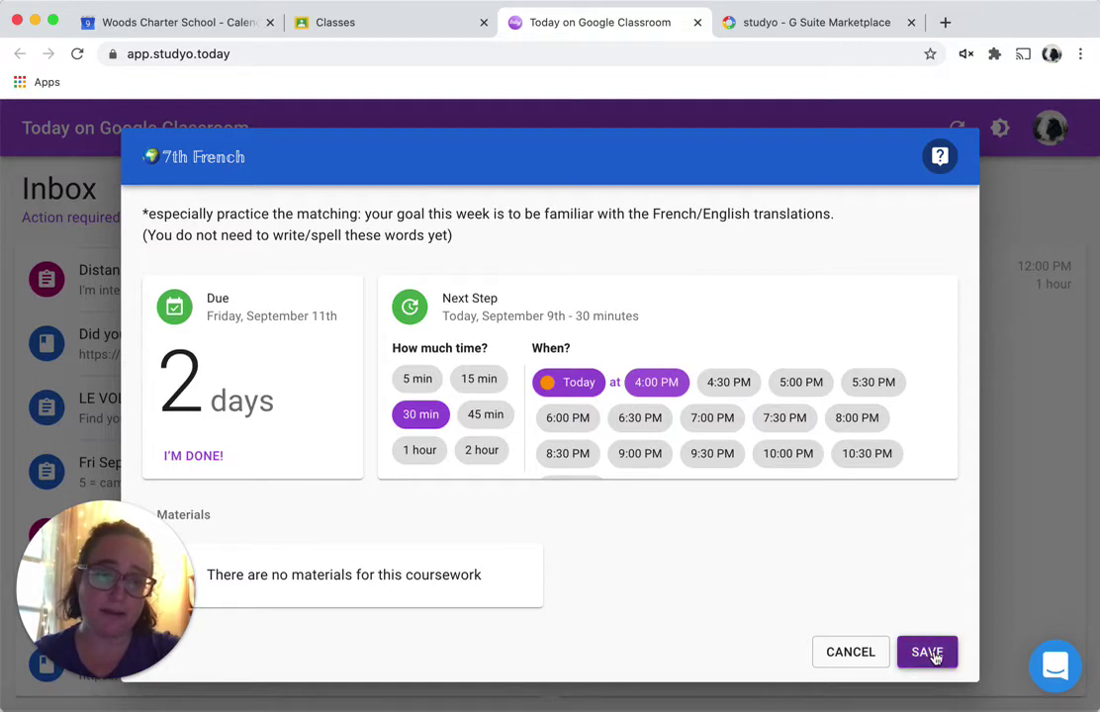
left_click(934, 656)
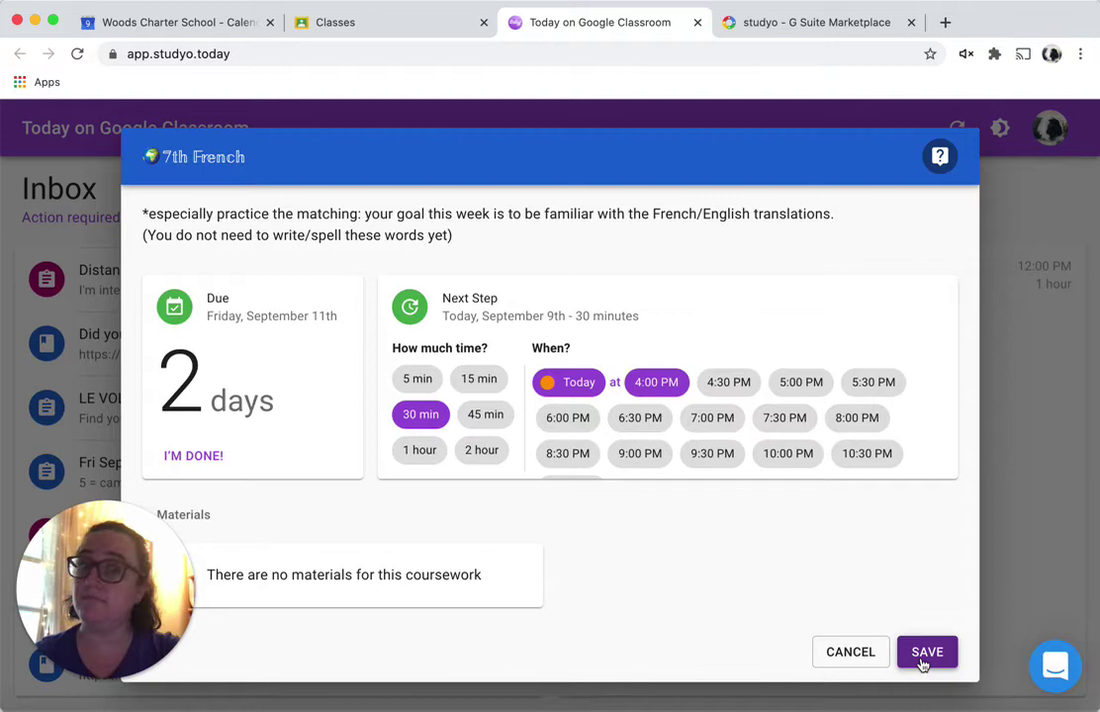
left_click(923, 657)
Save the quizlet plan so it appears in the Today column at 4:00 PM.
left_click(922, 652)
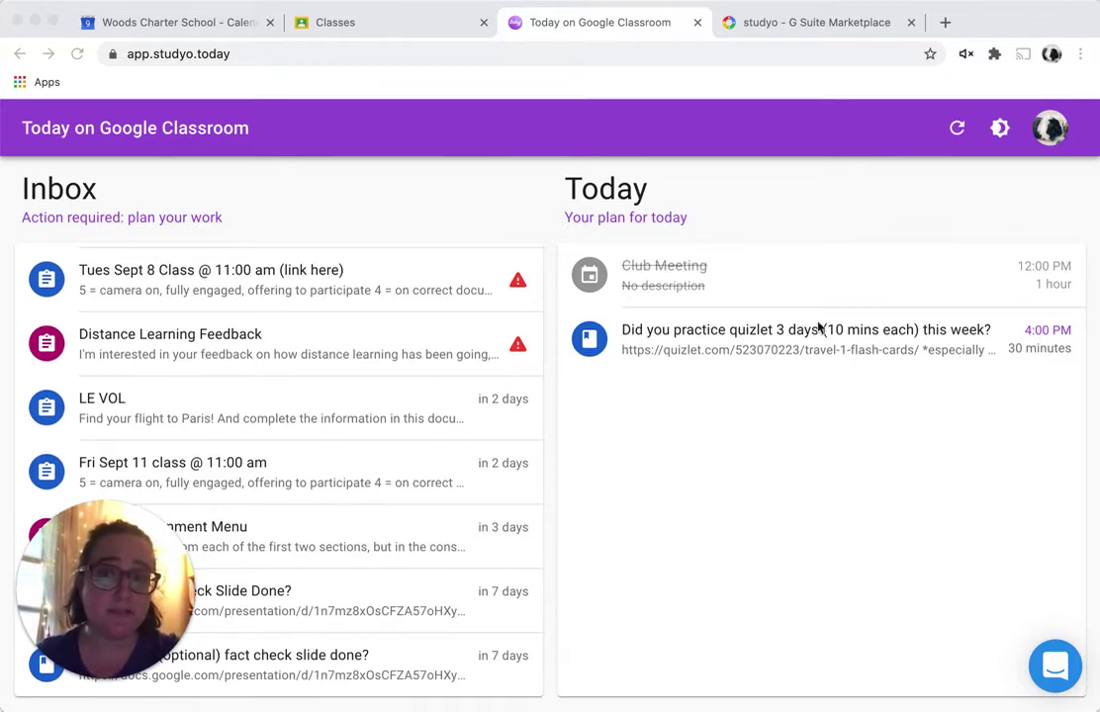
Plan LE VOL for 30 minutes tomorrow at 10:00 AM, save, and close its details.
scroll(477, 417, "down", 2)
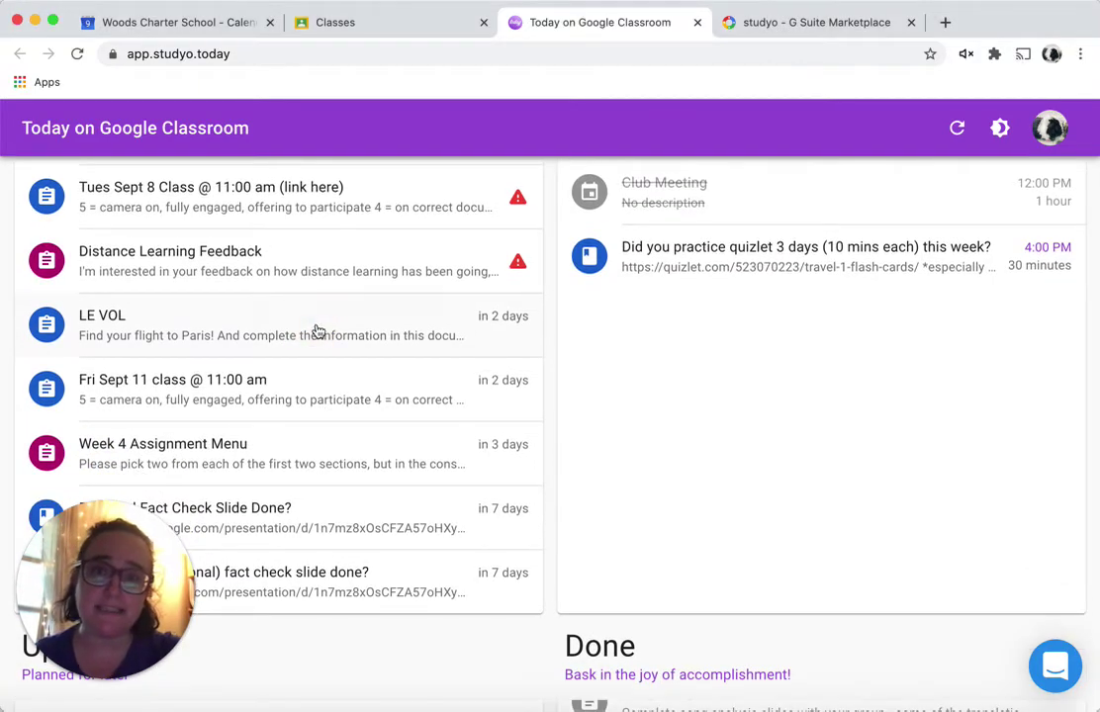
left_click(315, 327)
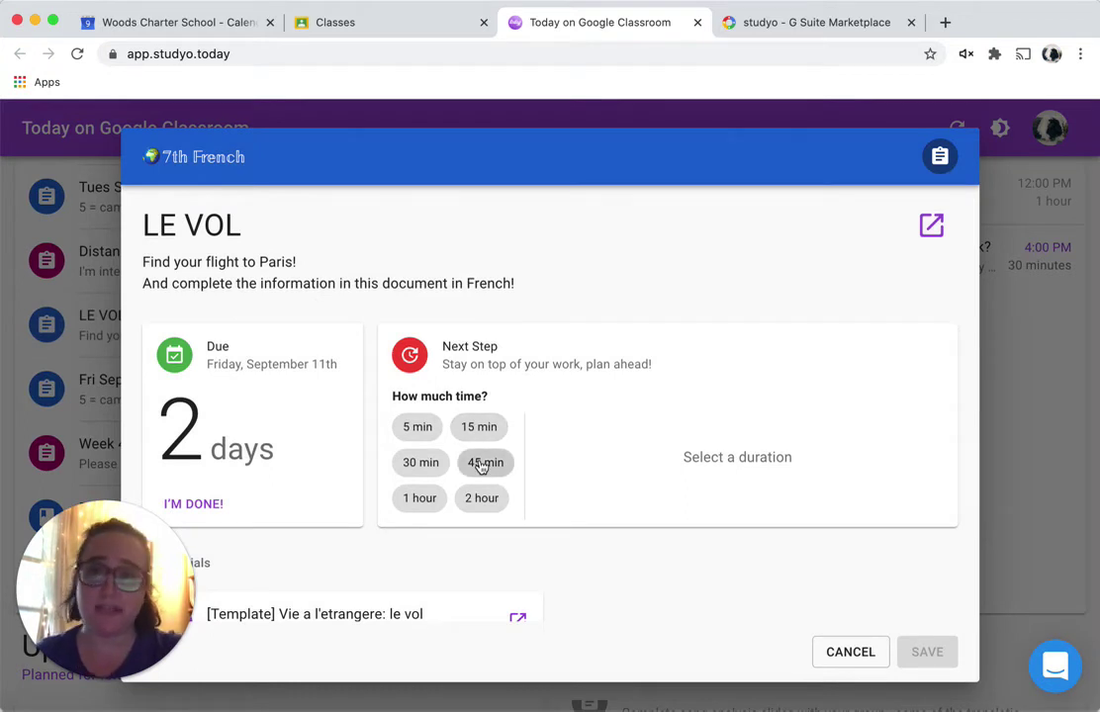
left_click(430, 464)
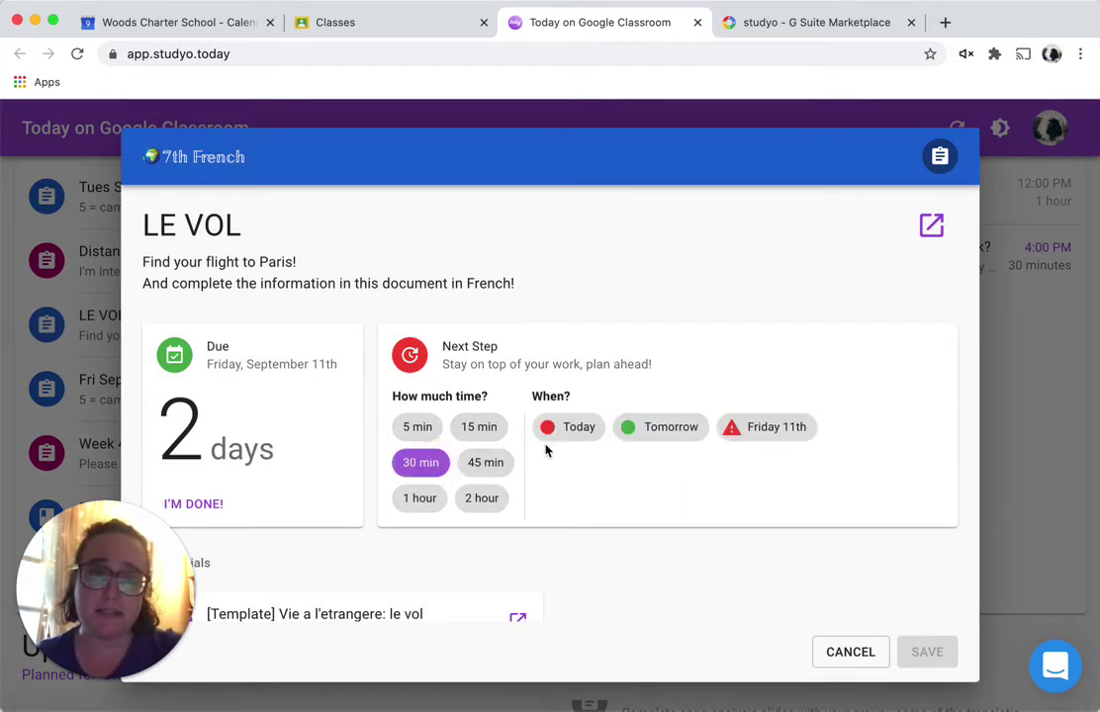
left_click(679, 429)
scroll(703, 440, "down", 3)
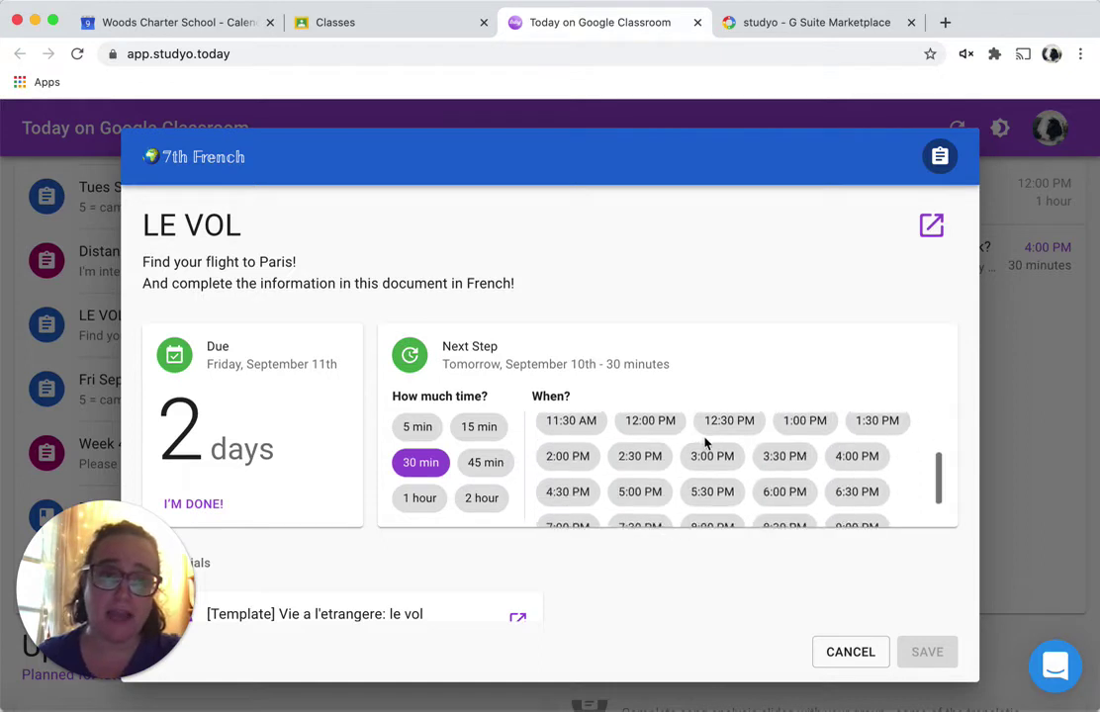
scroll(705, 442, "up", 1)
left_click(705, 441)
left_click(928, 652)
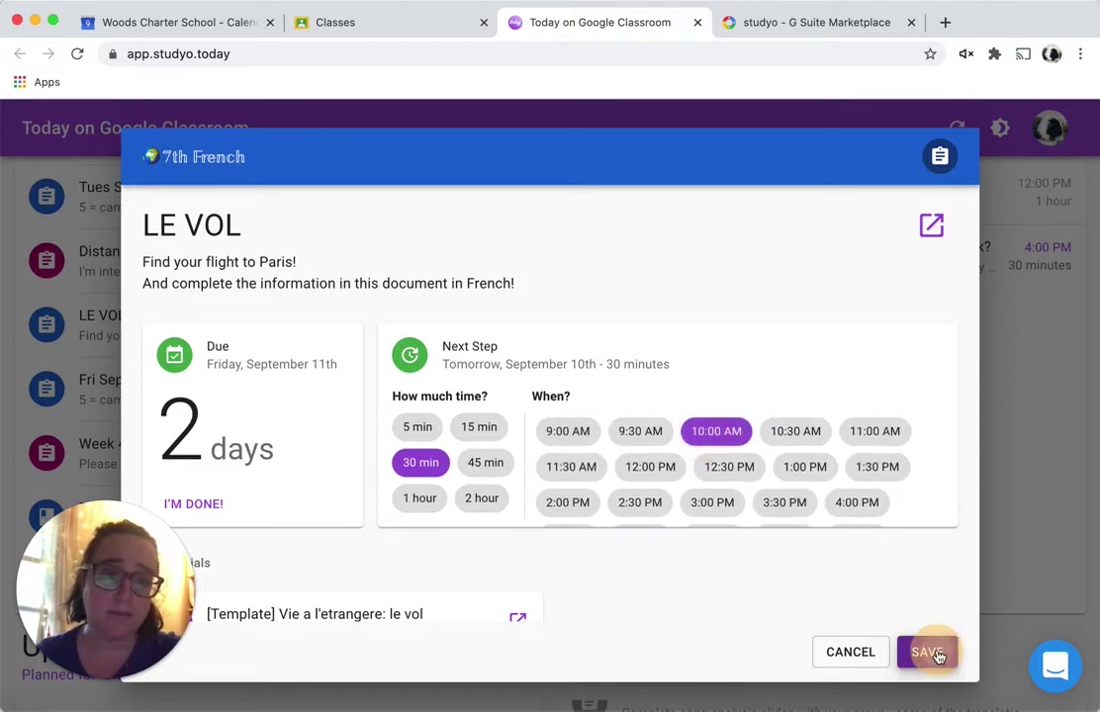
scroll(661, 614, "down", 2)
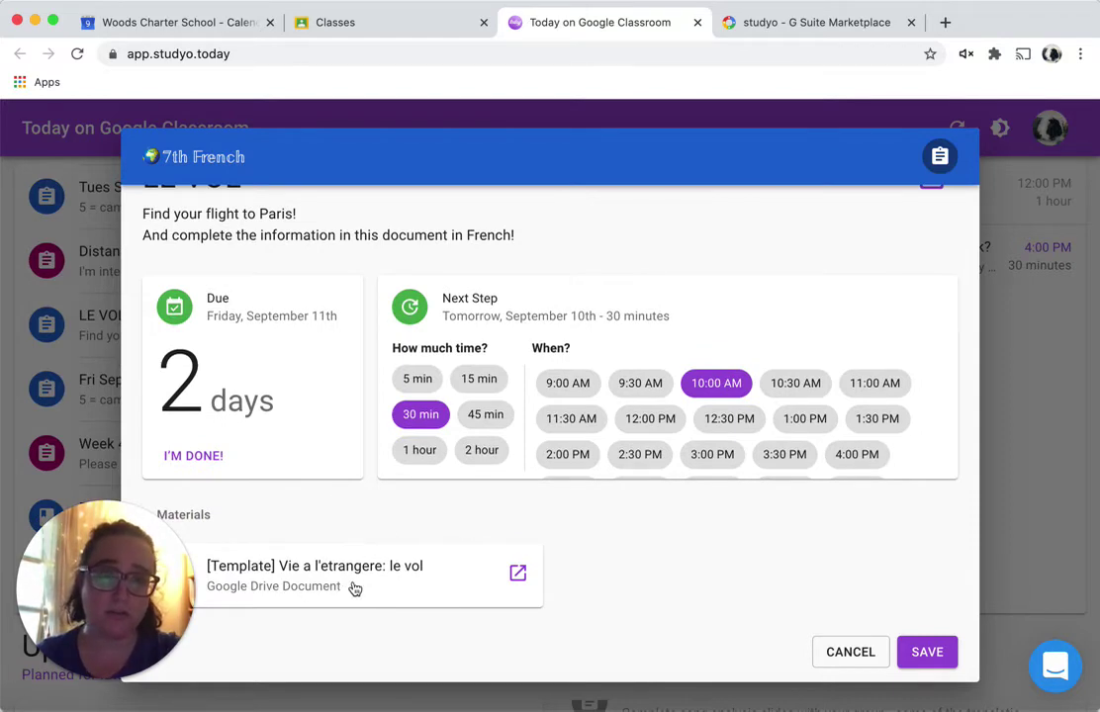
key("Escape")
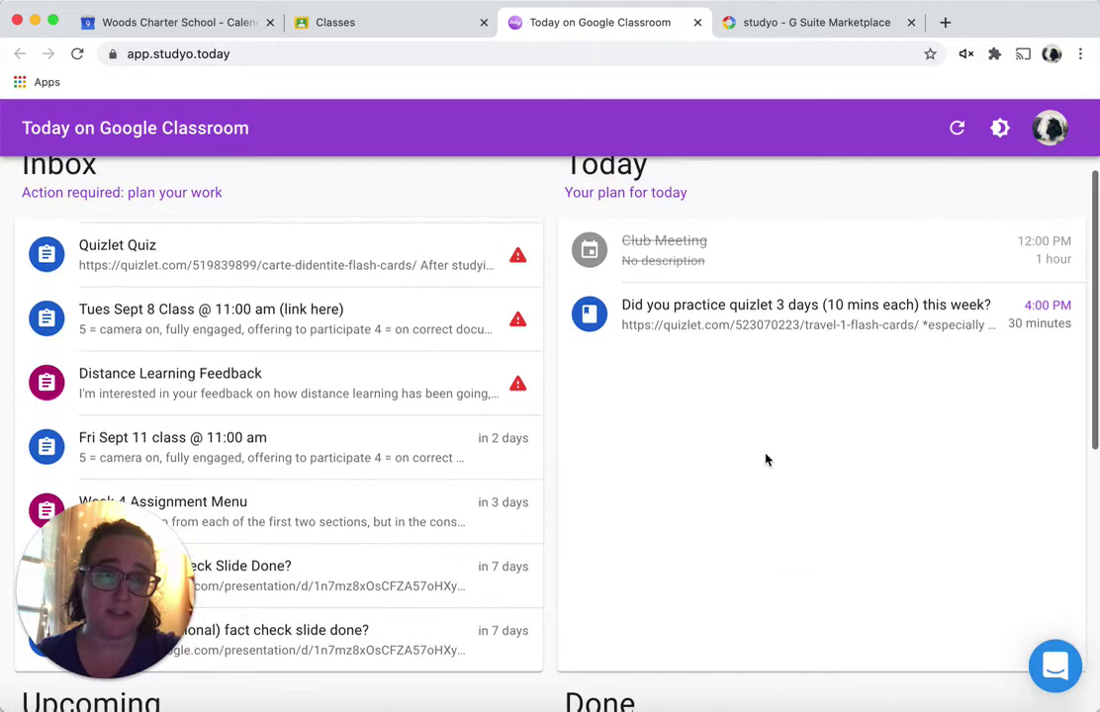
scroll(781, 395, "up", 1)
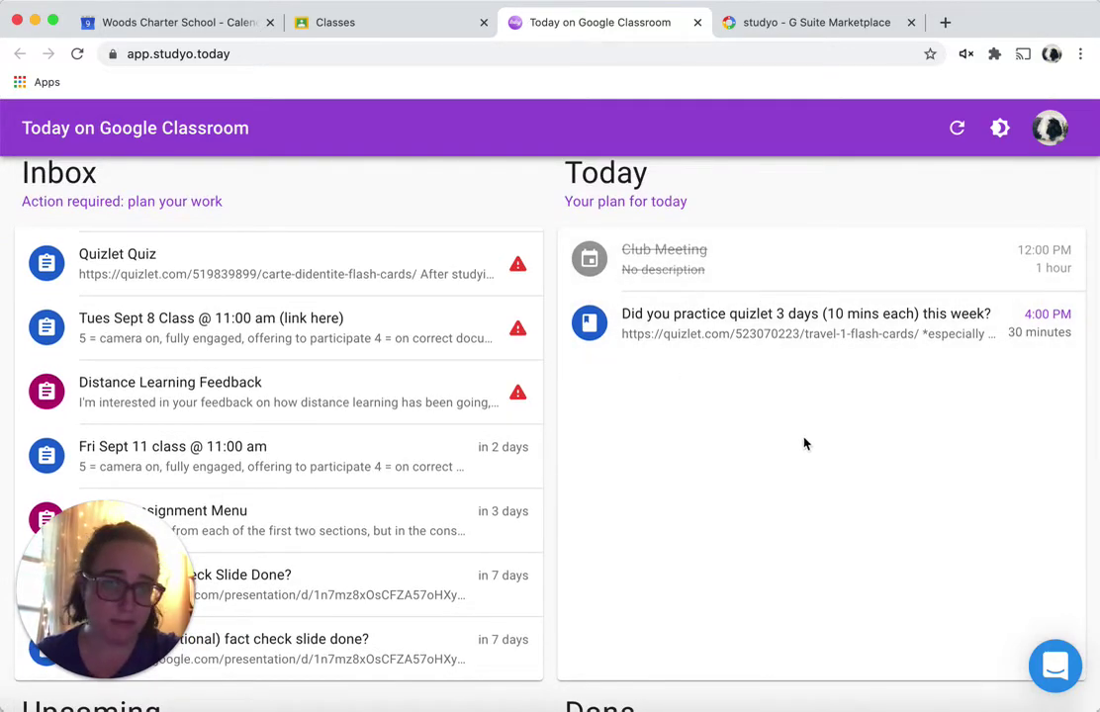
scroll(804, 444, "down", 5)
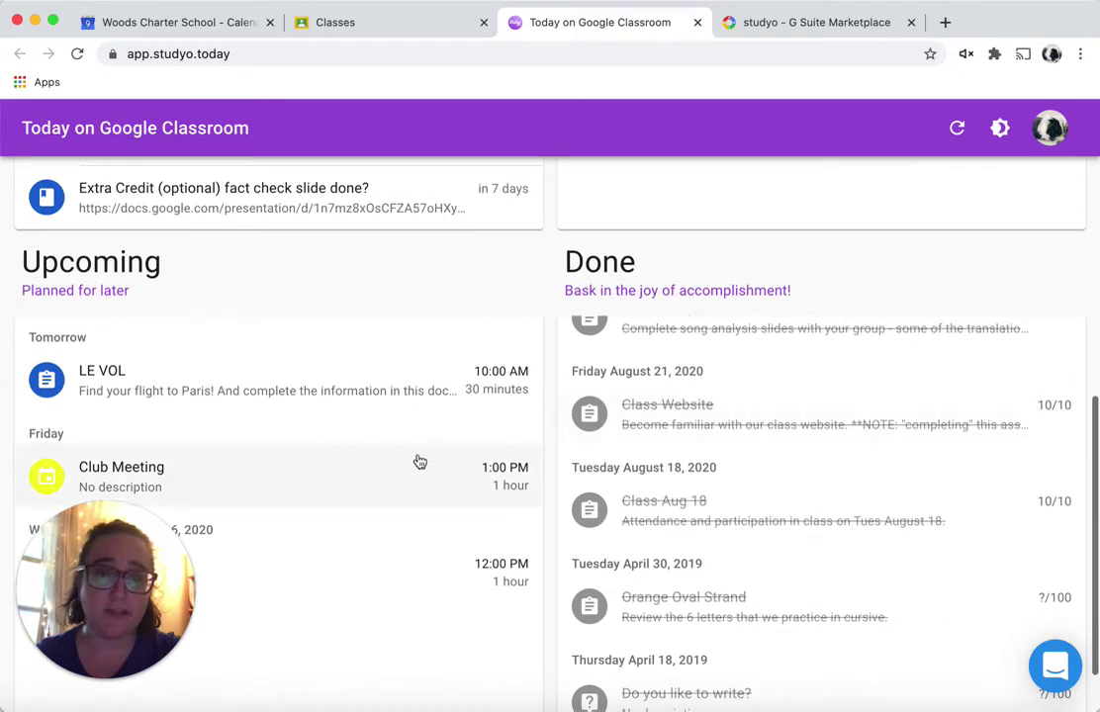
scroll(567, 363, "up", 2)
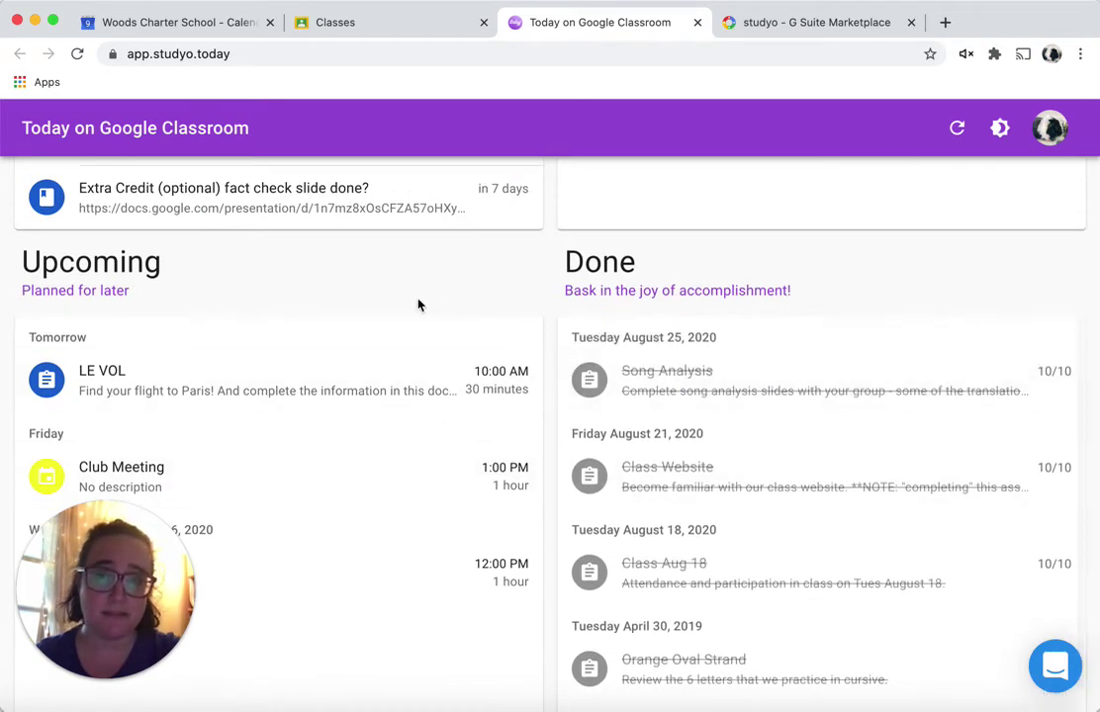
scroll(417, 305, "up", 4)
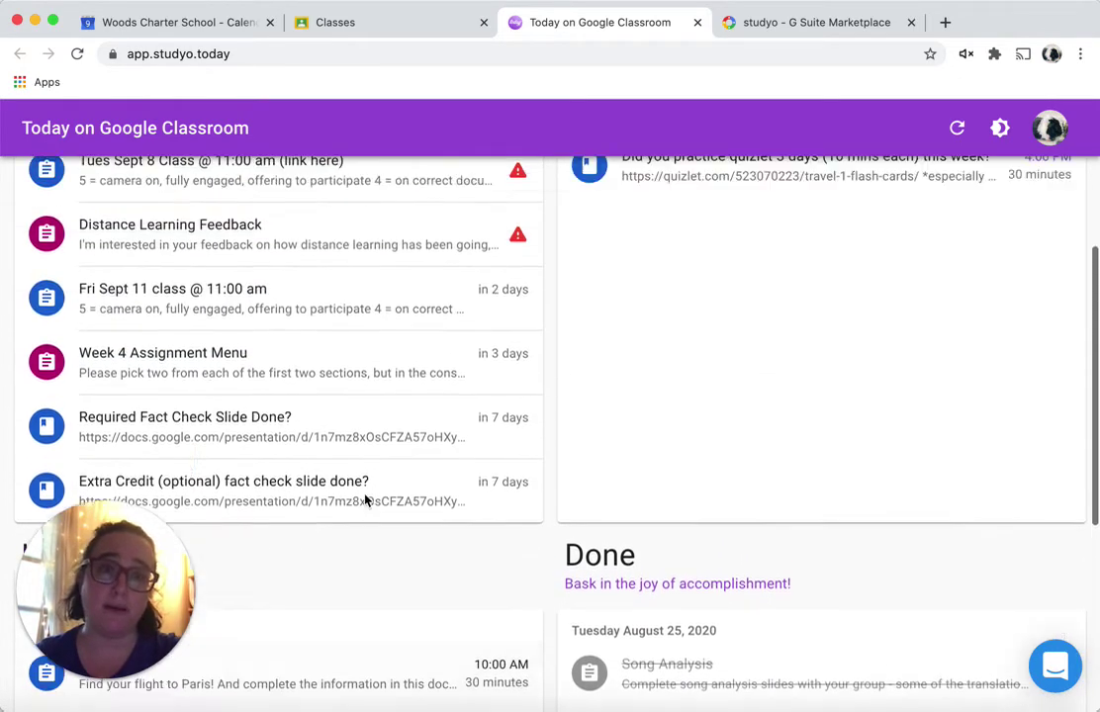
scroll(364, 501, "up", 3)
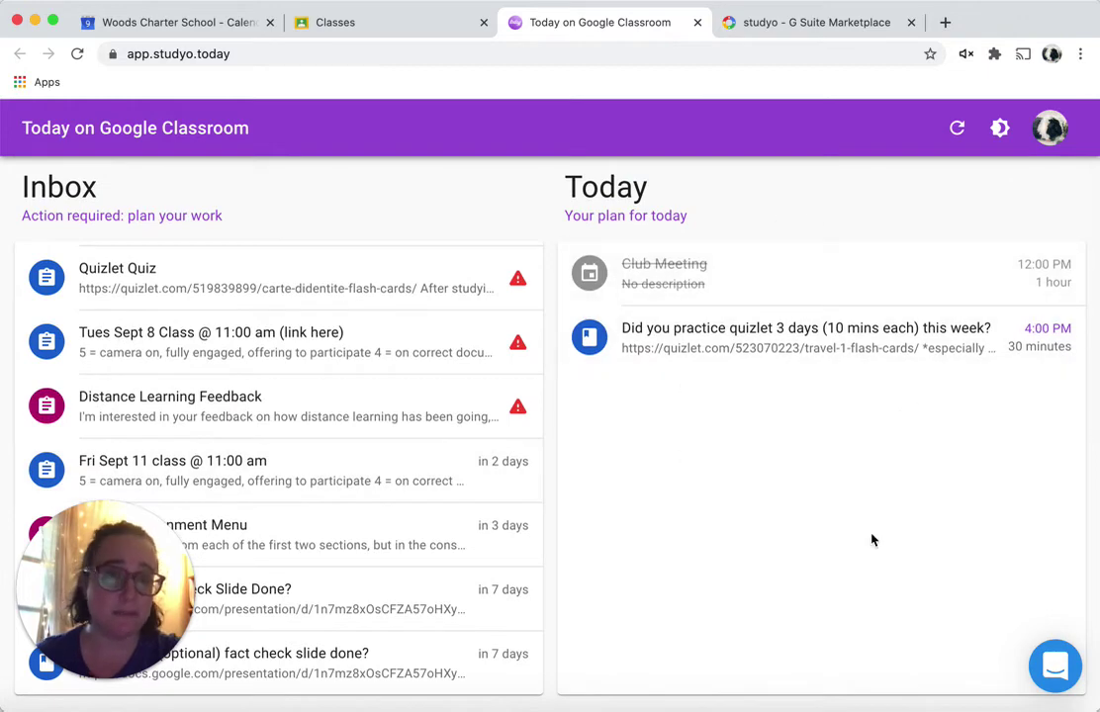
scroll(406, 510, "down", 2)
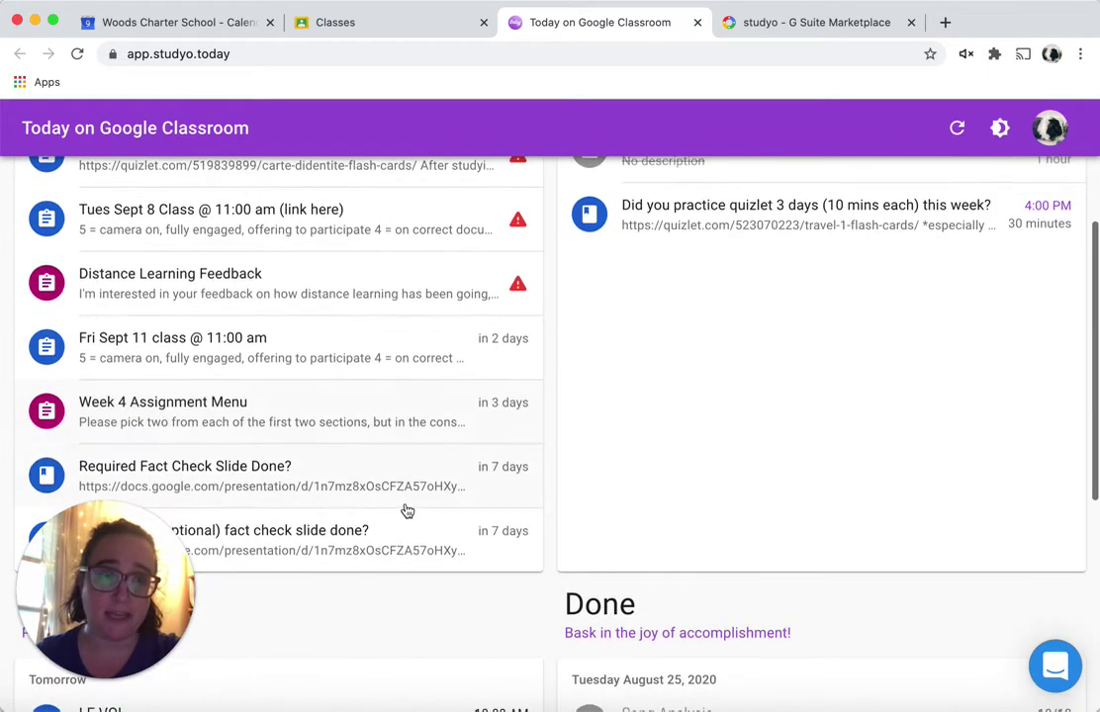
scroll(362, 320, "down", 1)
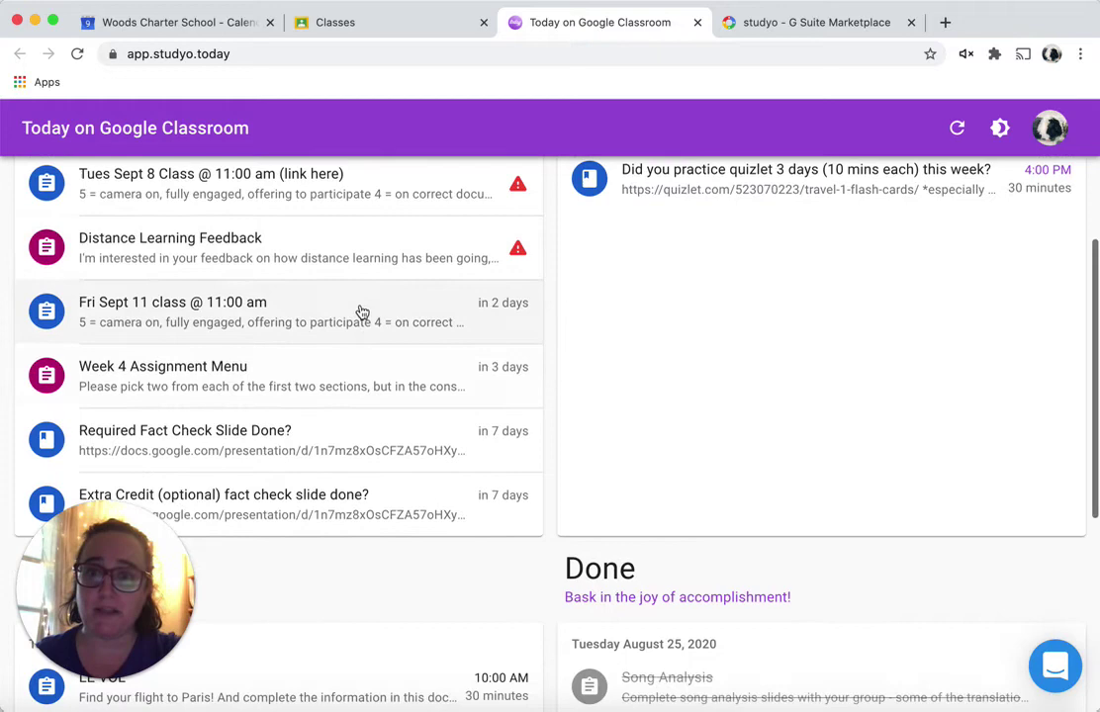
scroll(354, 351, "down", 1)
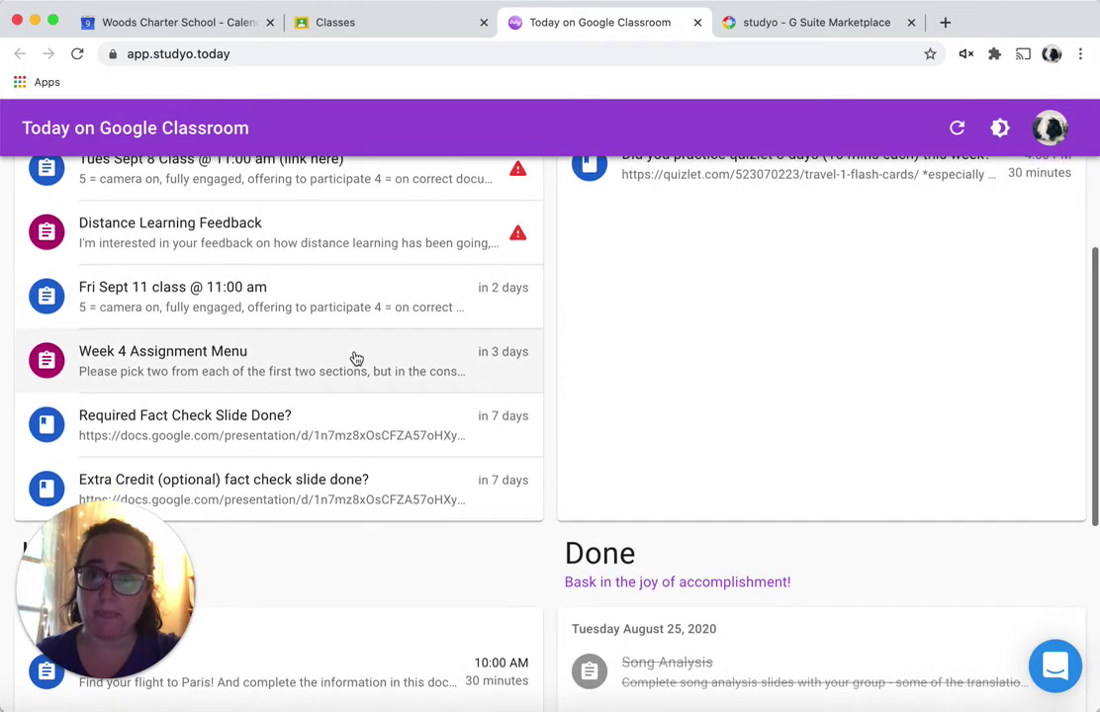
Plan Week 4 Assignment Menu for 1 hour today starting at 6:00 PM and save.
left_click(344, 359)
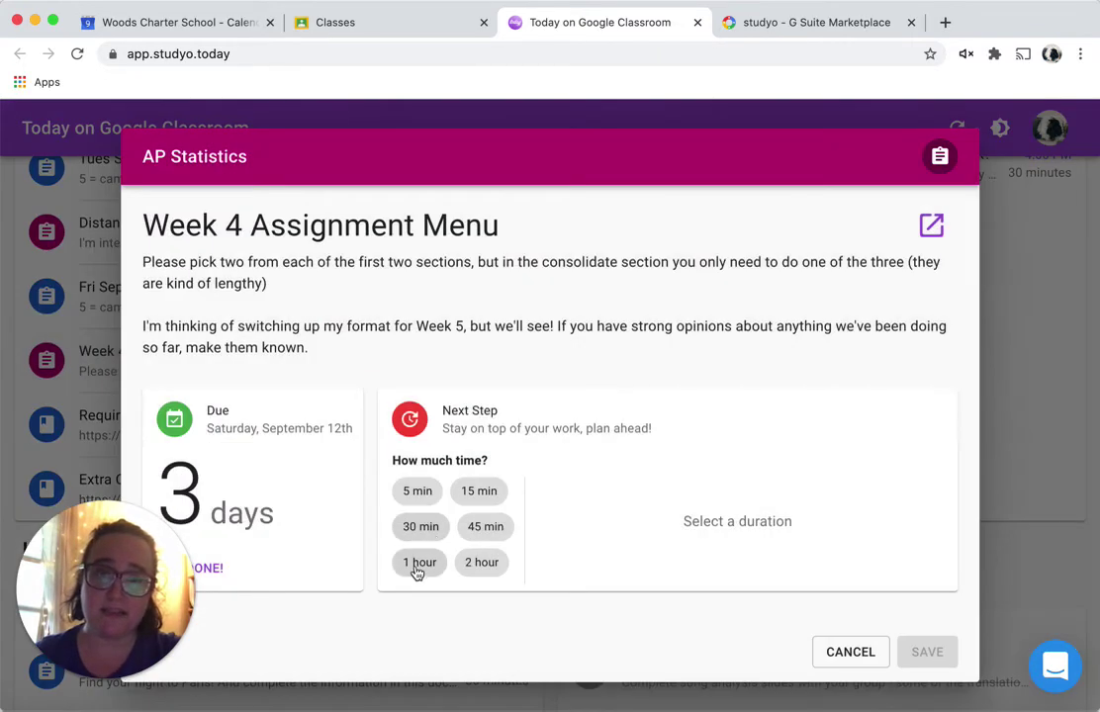
left_click(420, 562)
left_click(554, 496)
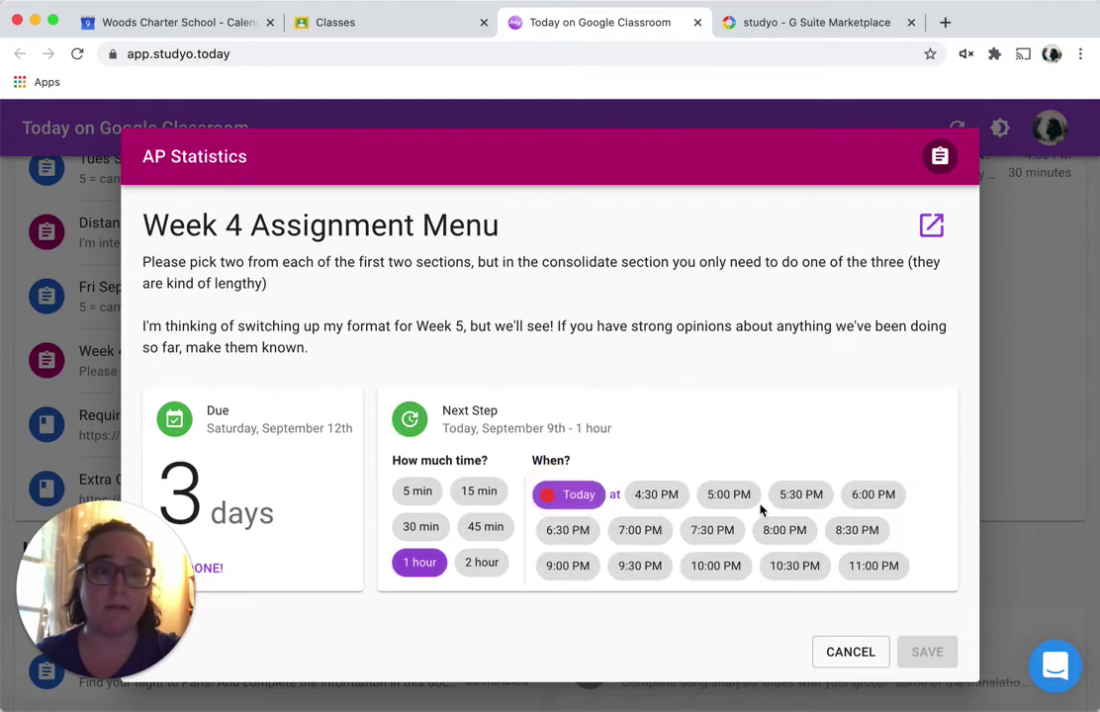
scroll(761, 442, "down", 1)
left_click(858, 454)
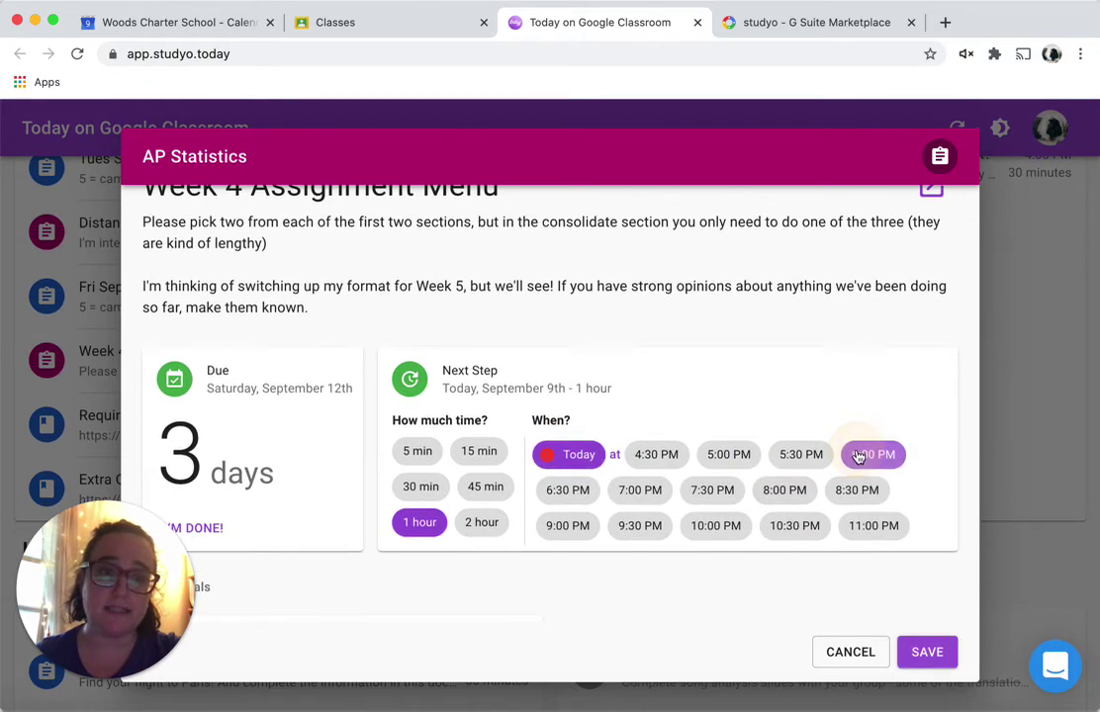
left_click(934, 654)
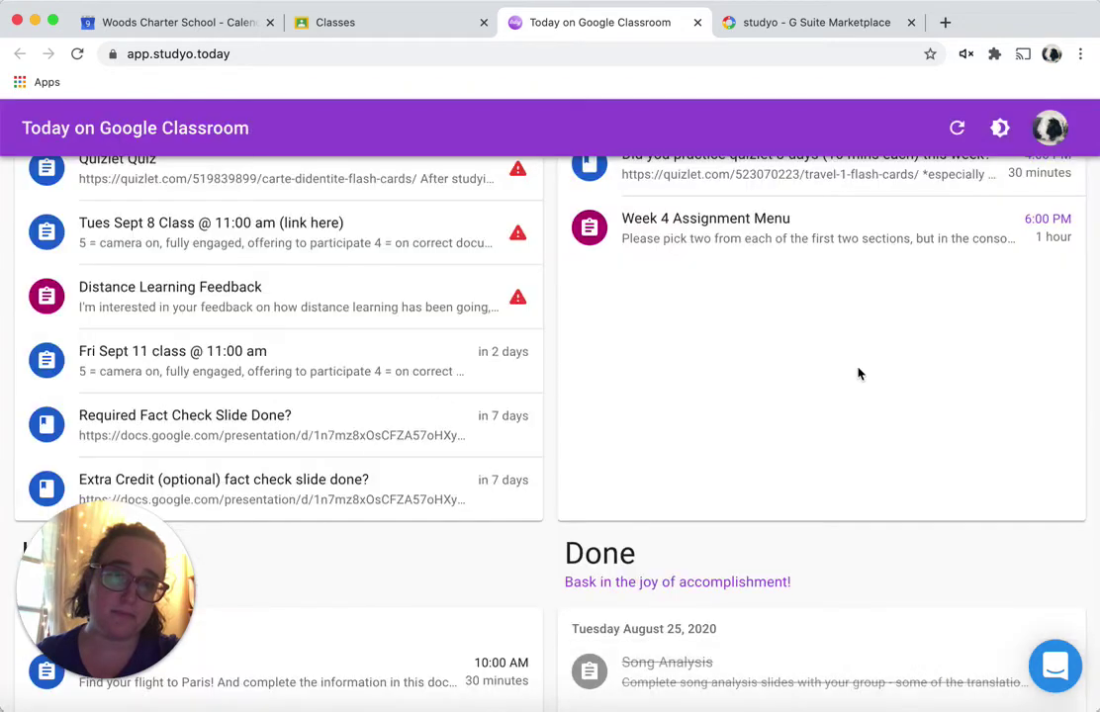
scroll(858, 371, "up", 3)
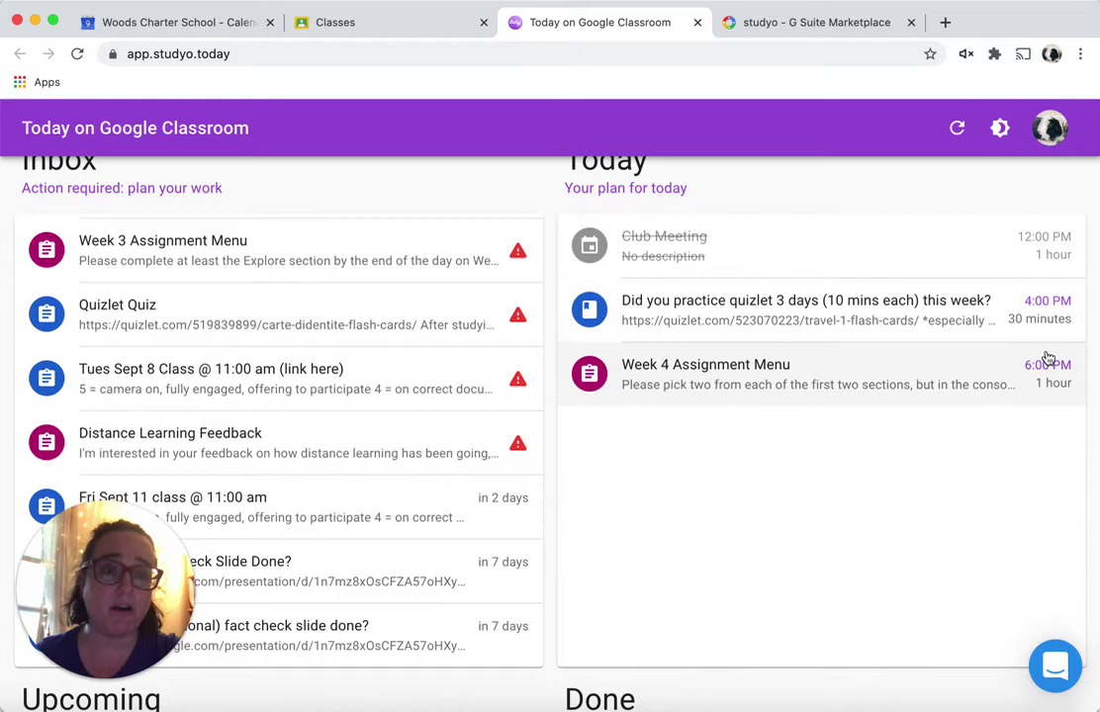
scroll(1043, 407, "down", 1)
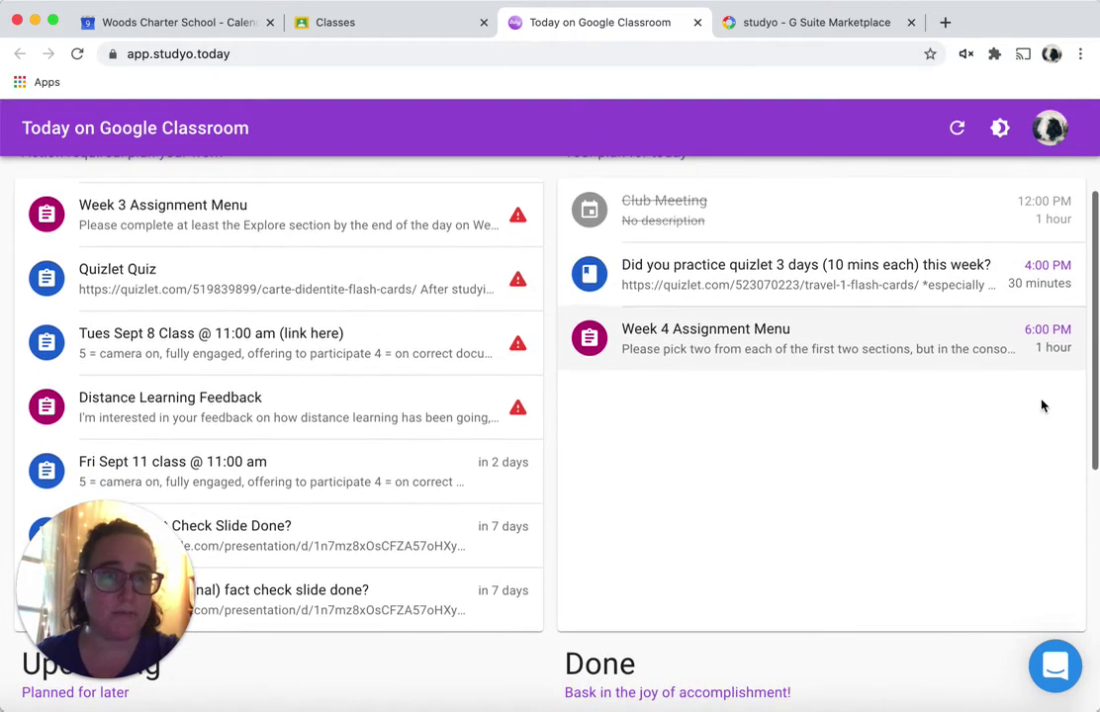
scroll(992, 281, "up", 1)
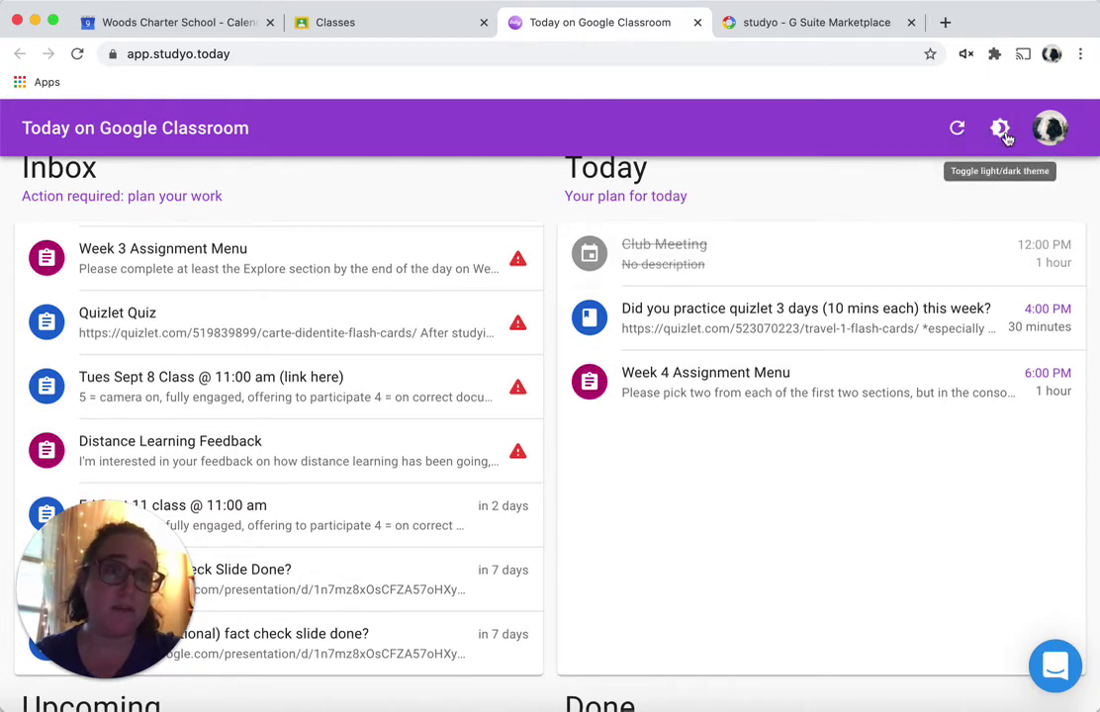
left_click(949, 127)
scroll(833, 390, "down", 1)
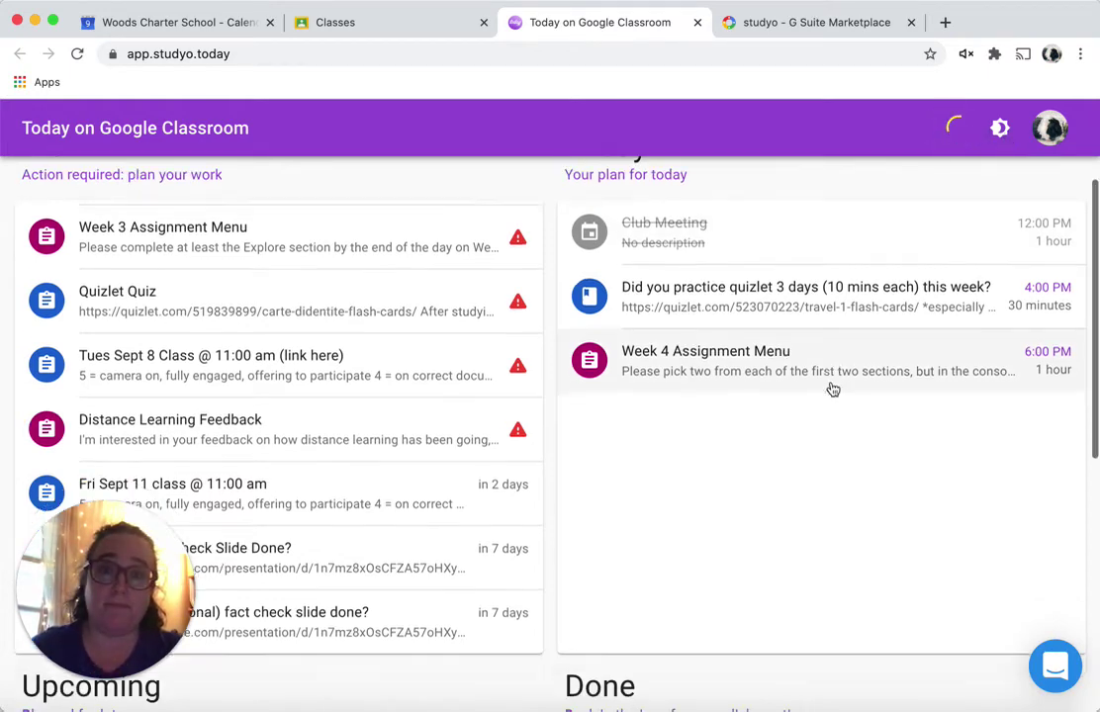
scroll(832, 390, "down", 5)
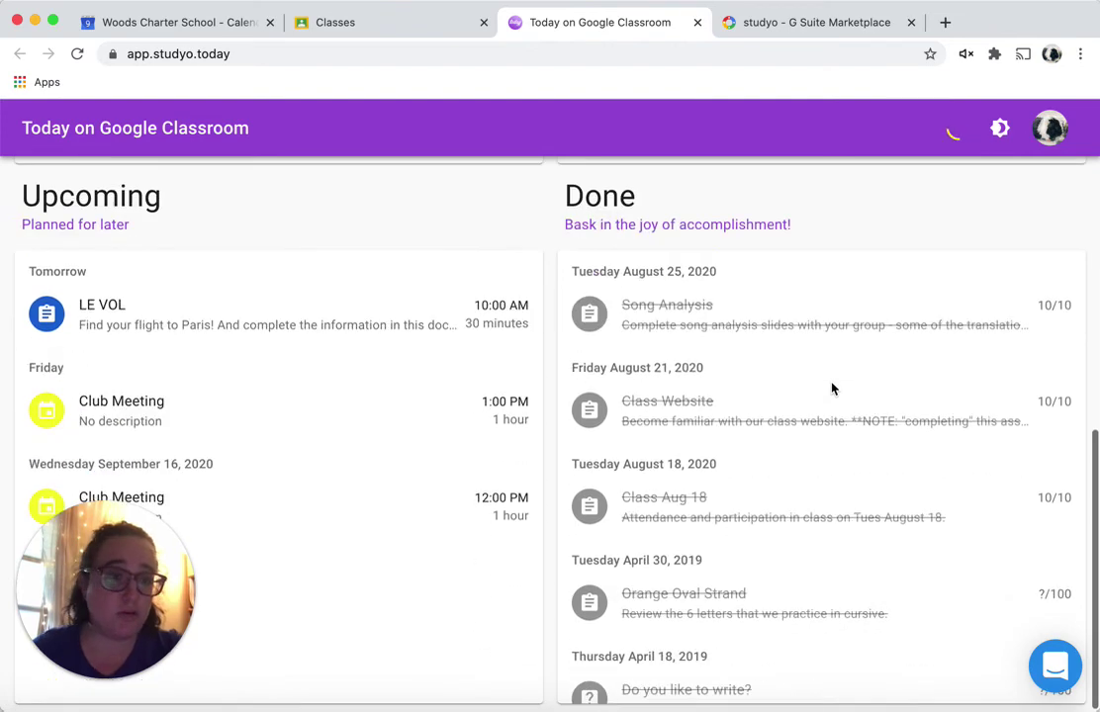
scroll(832, 388, "up", 5)
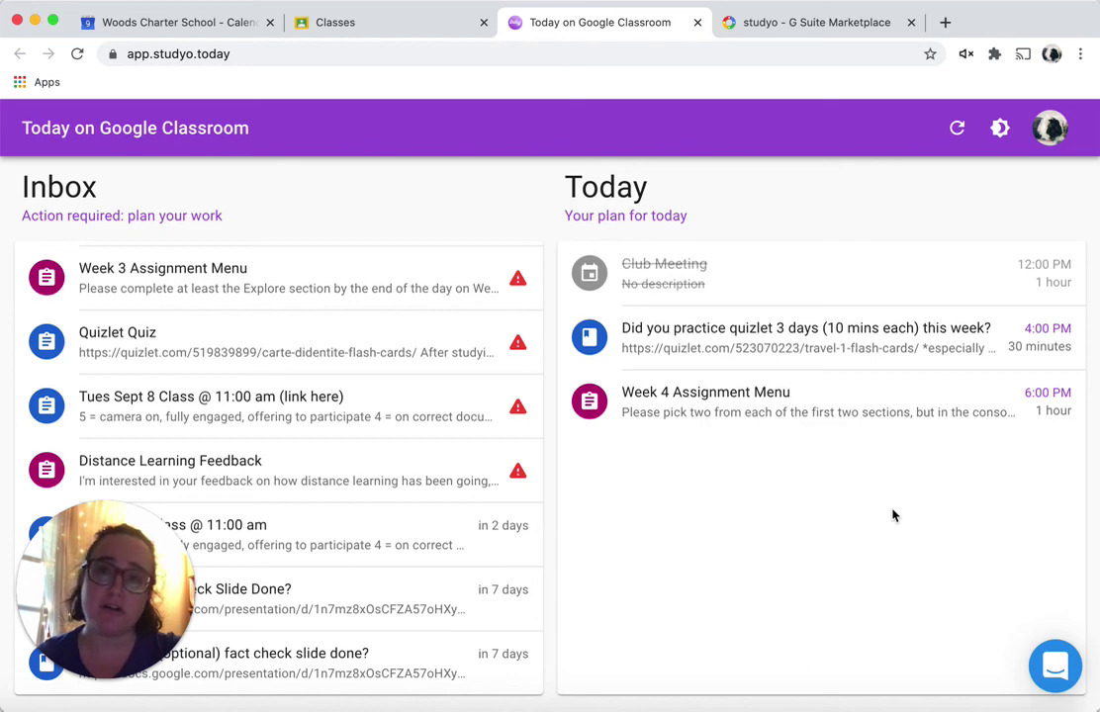
scroll(870, 502, "down", 5)
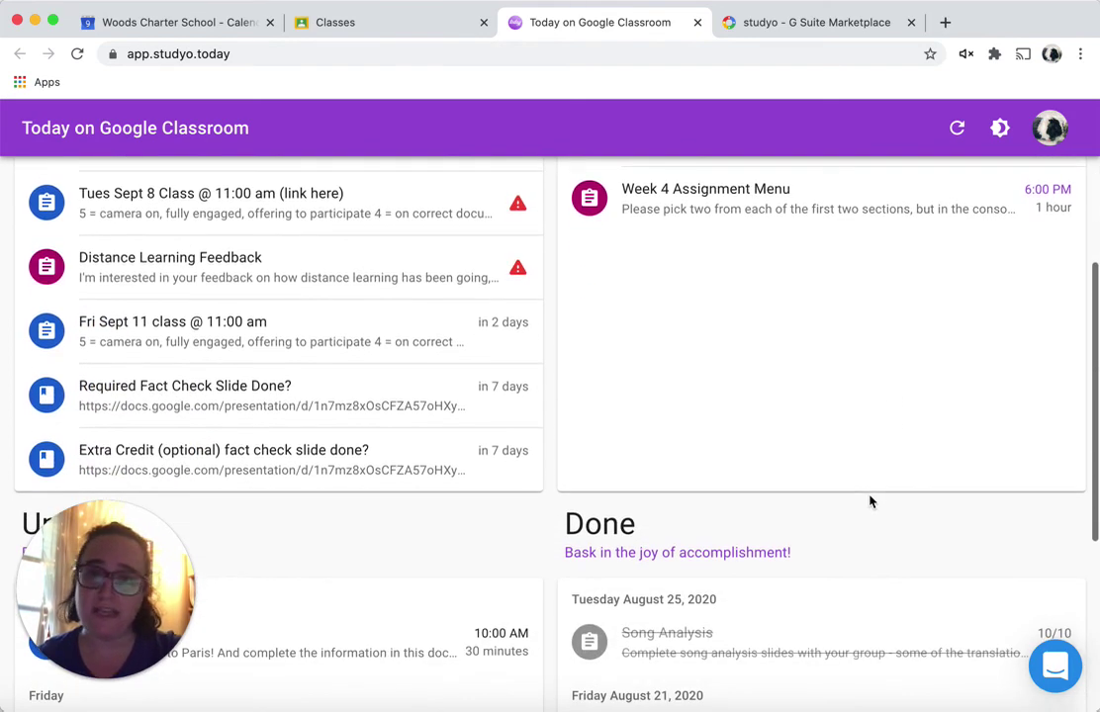
scroll(871, 501, "down", 3)
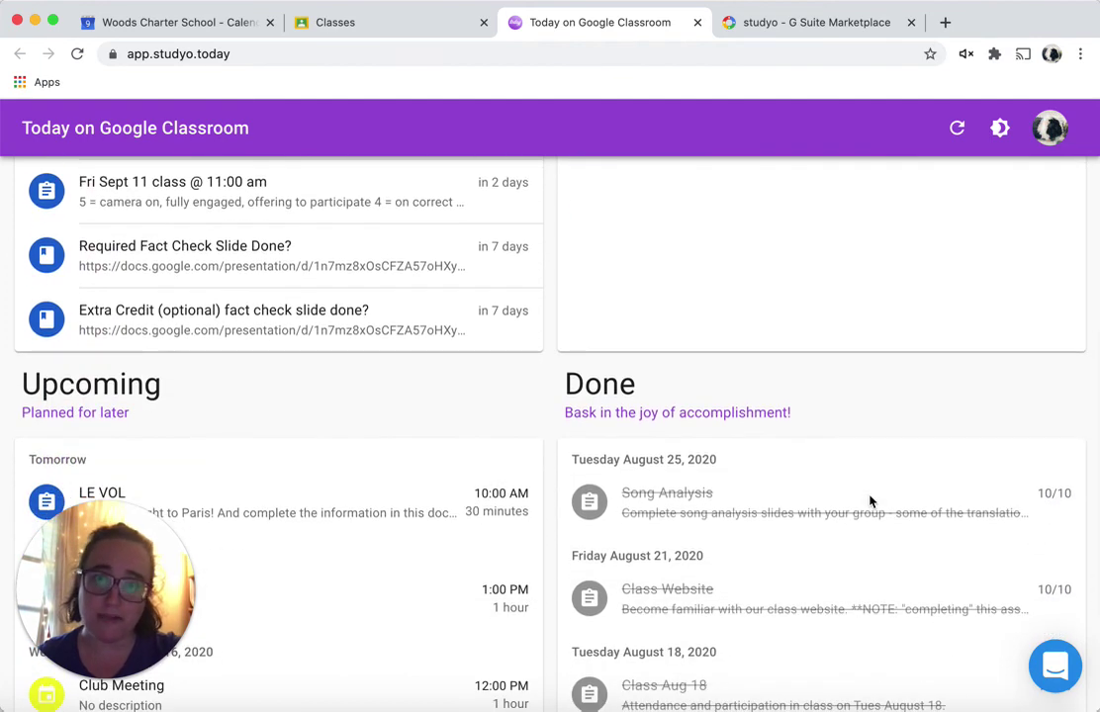
scroll(870, 502, "up", 8)
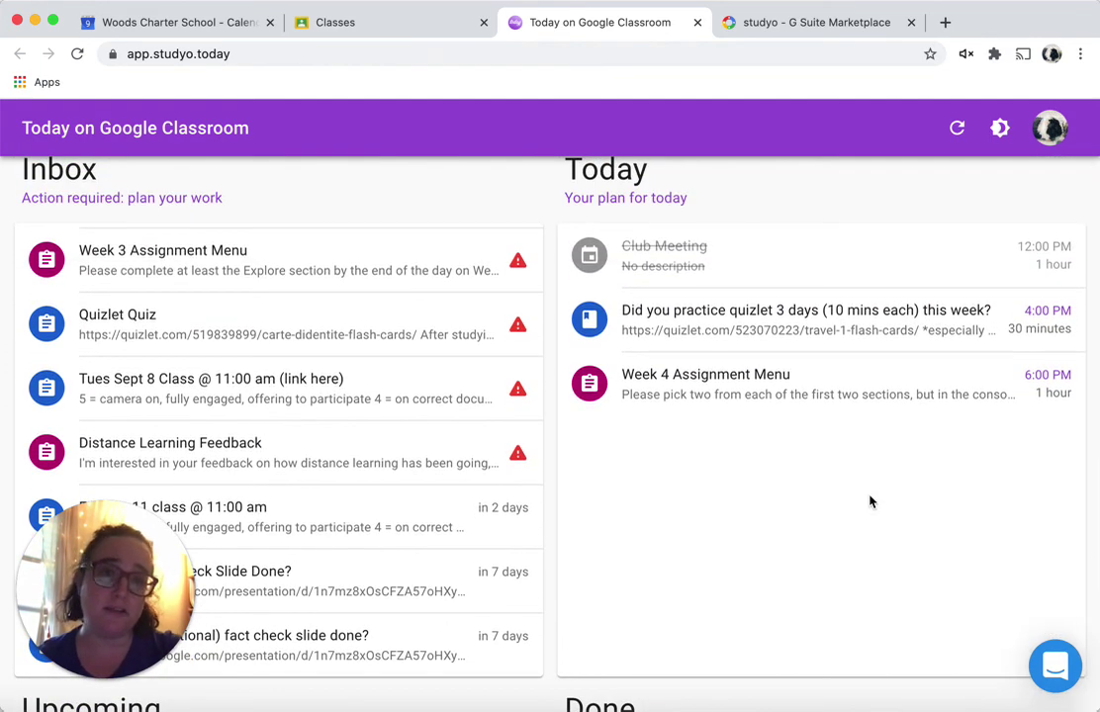
scroll(870, 501, "up", 1)
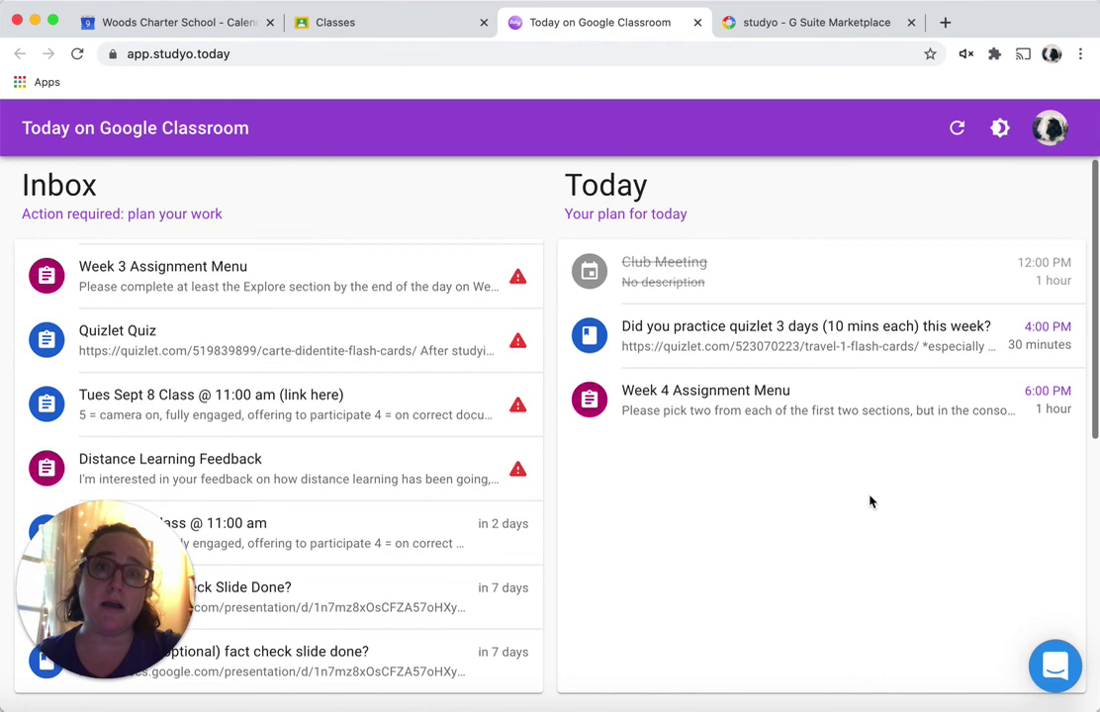